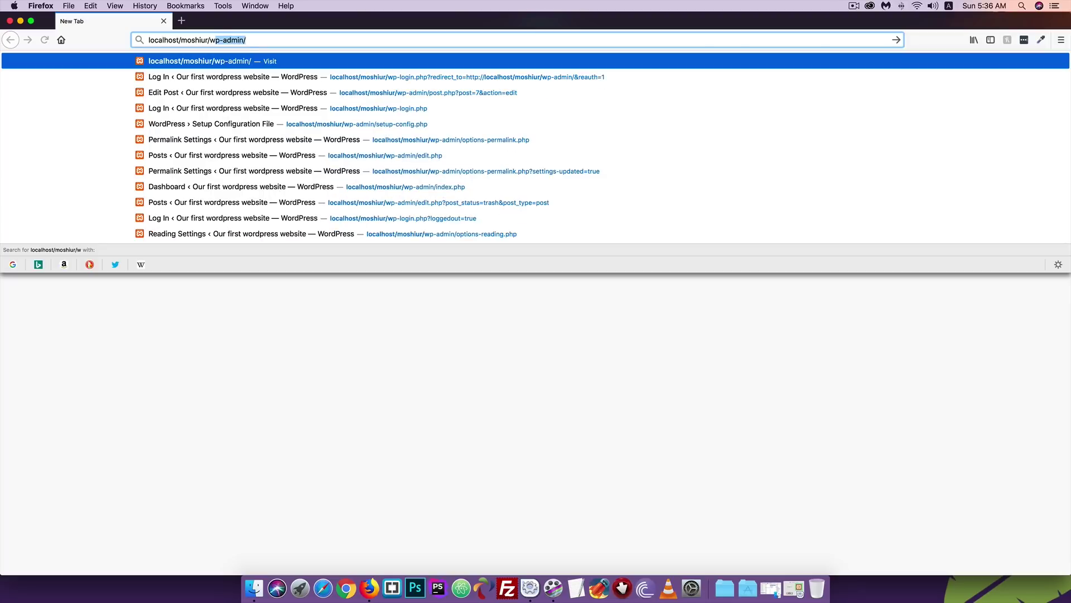
Open the local site's wp-admin page and log in with the saved credentials
key("Return")
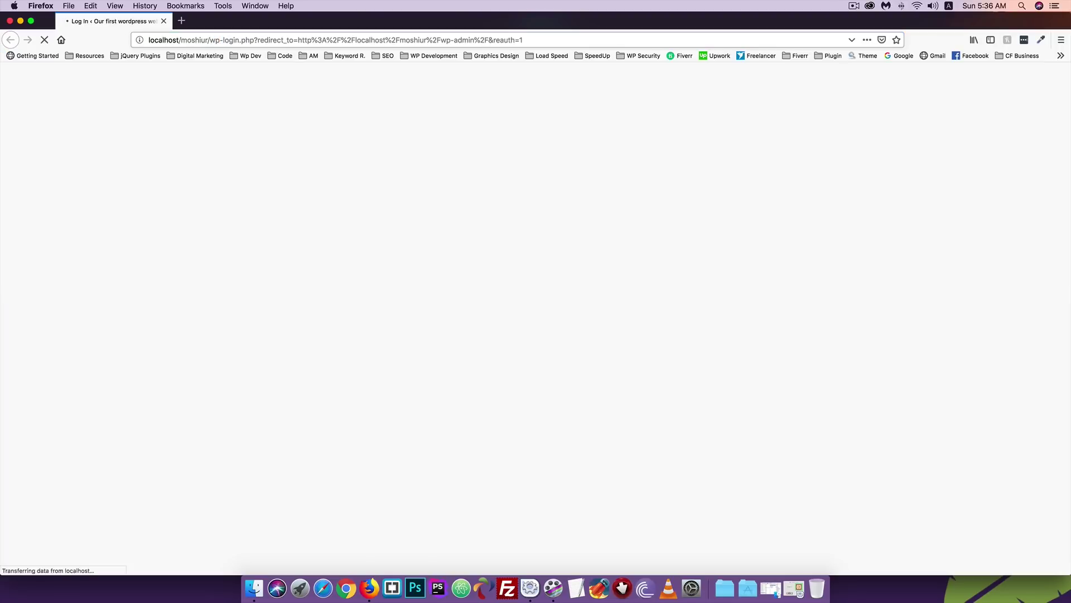
left_click(474, 290)
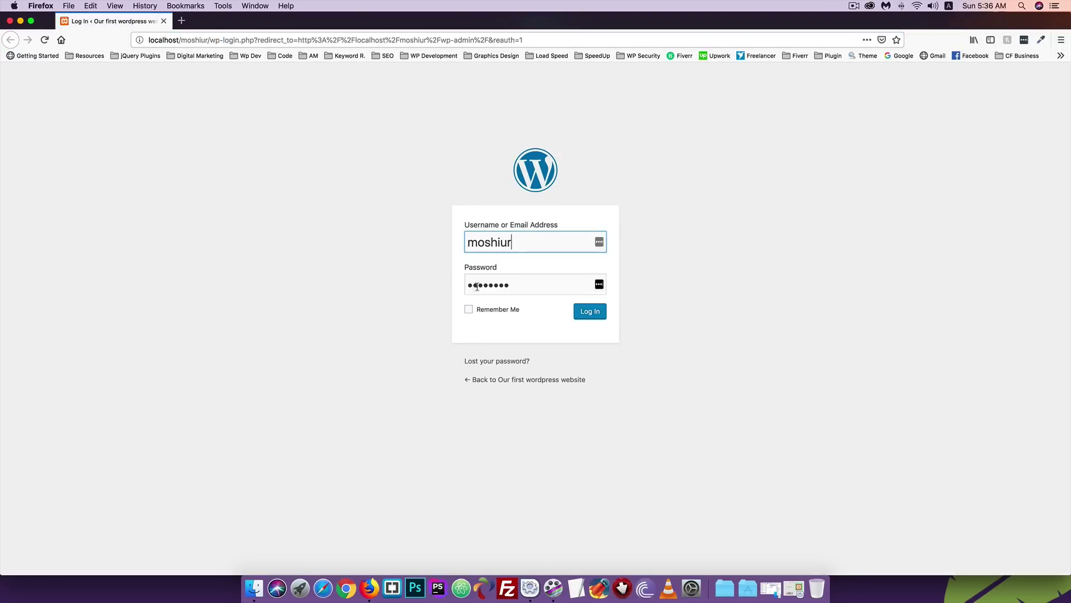
left_click(588, 311)
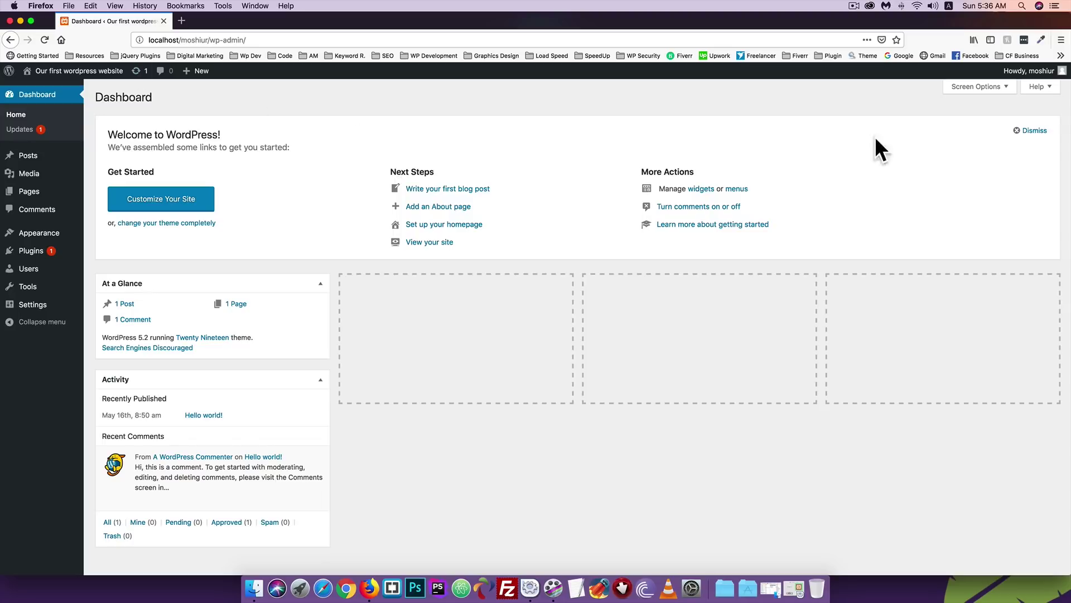
Show the Quick Draft and WordPress Events and News boxes on the dashboard
left_click(956, 88)
left_click(246, 110)
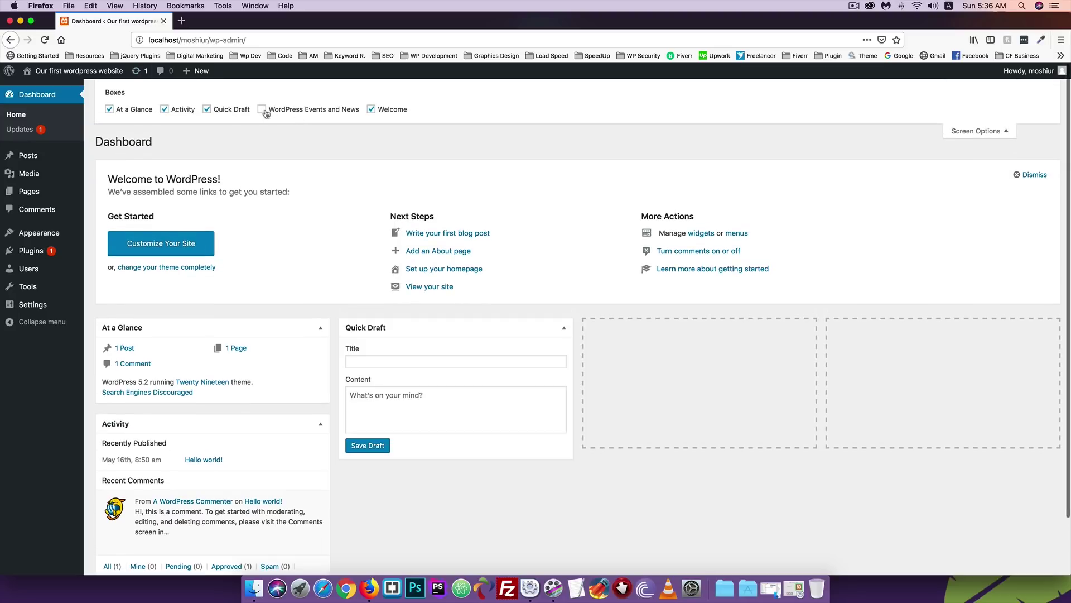
left_click(263, 110)
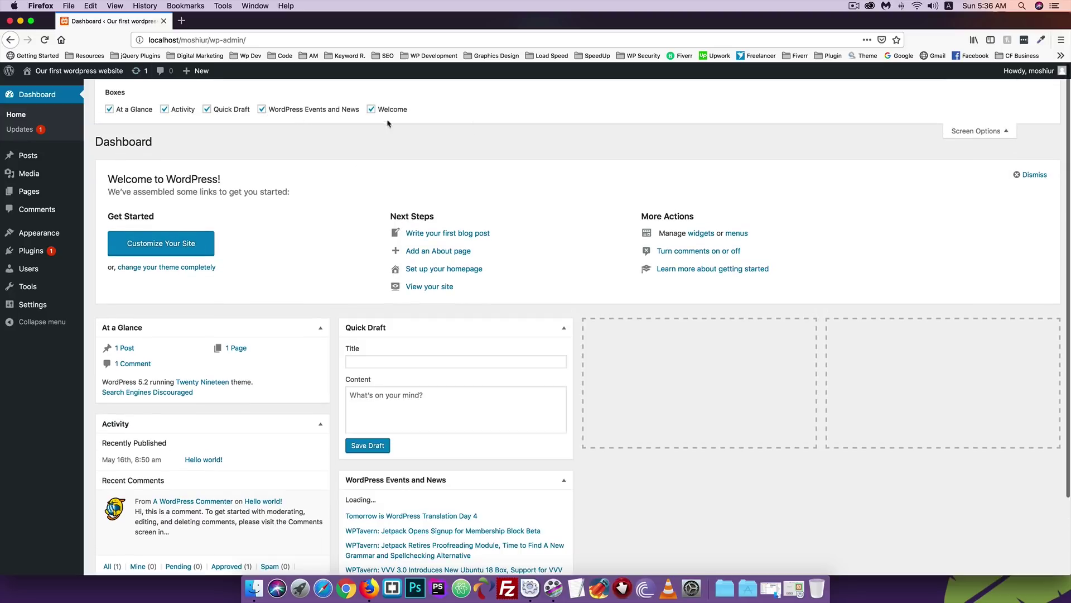
left_click(976, 131)
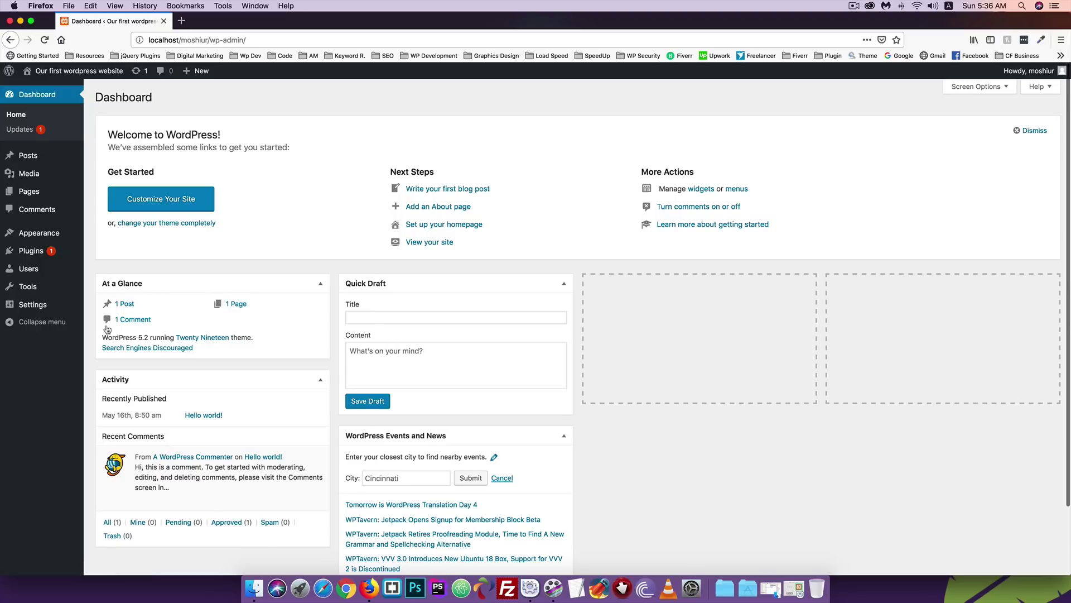
Review the dashboard boxes and dismiss the Welcome panel
scroll(162, 320, "down", 3)
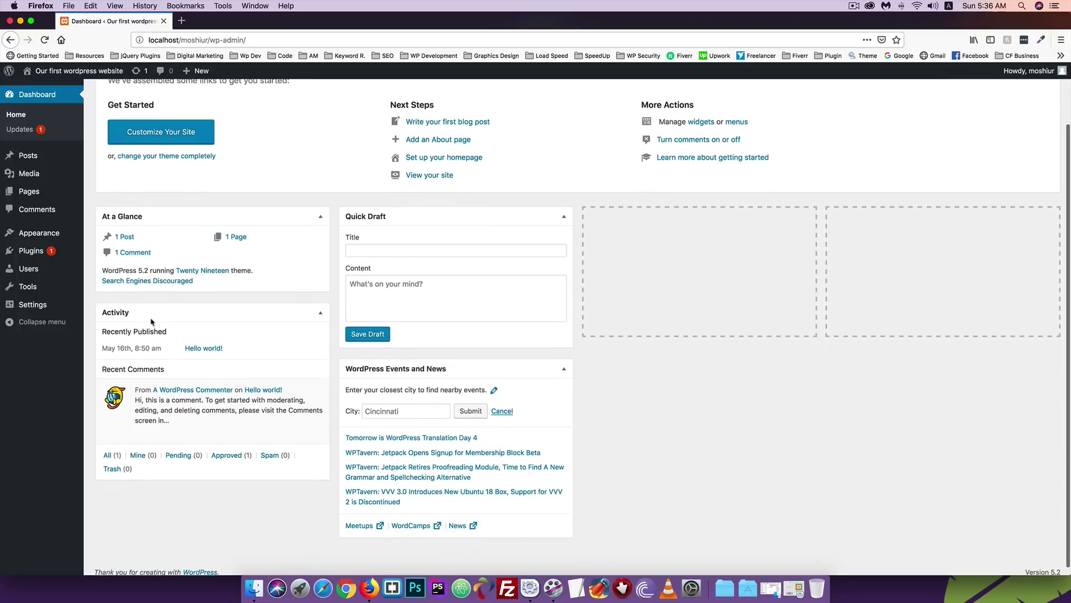
mouse_move(168, 384)
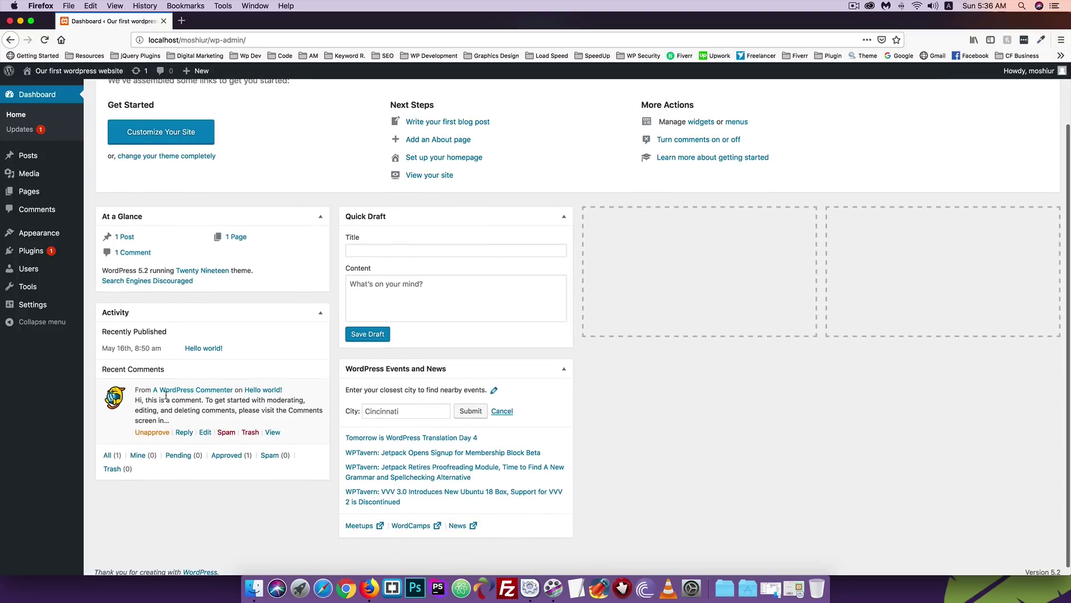
scroll(163, 390, "up", 3)
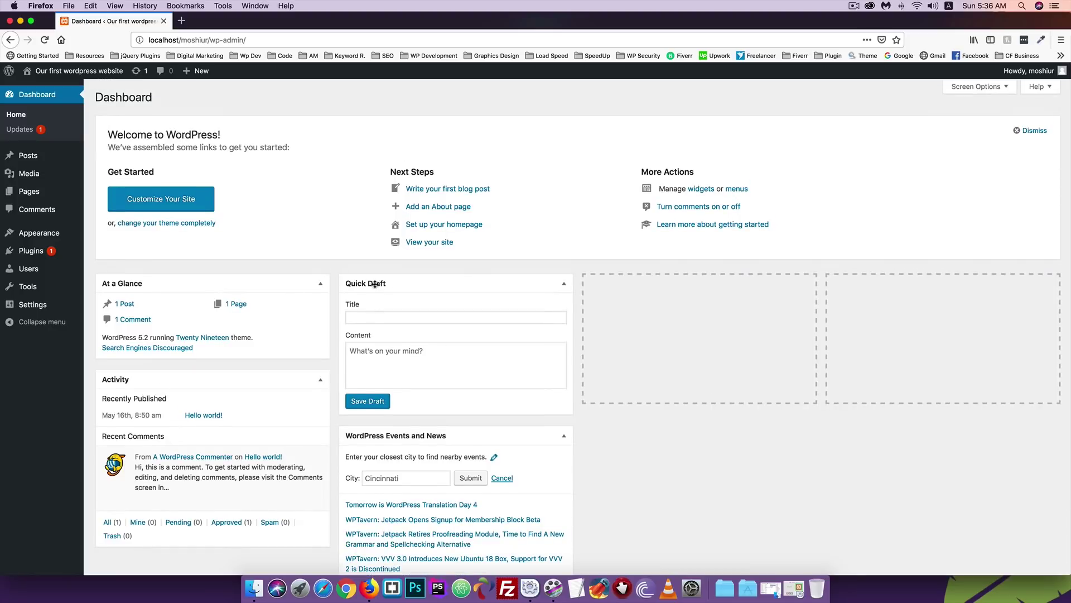
scroll(378, 314, "down", 1)
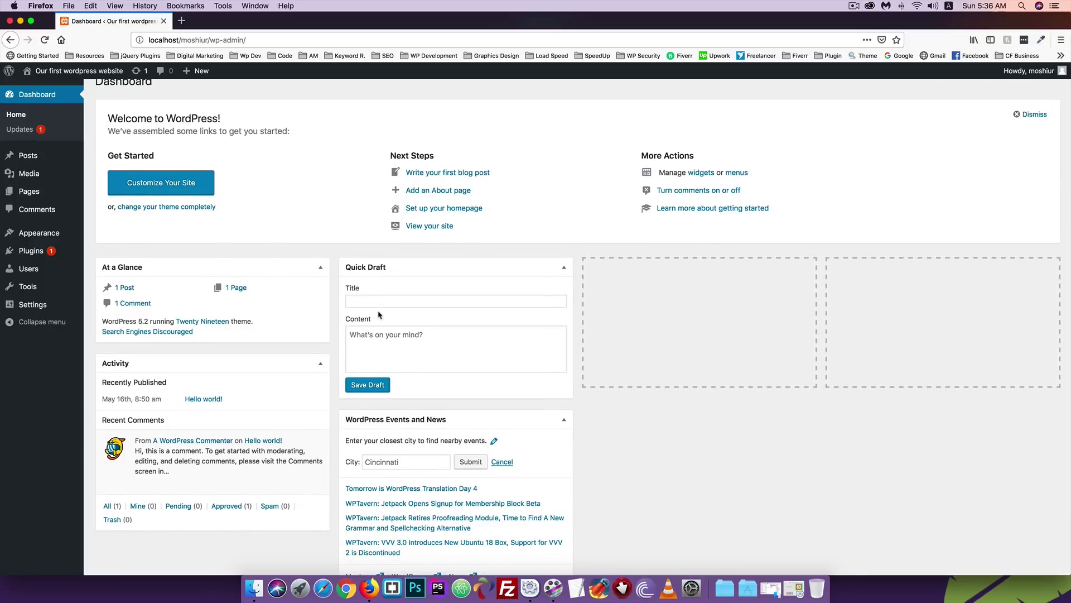
scroll(375, 337, "down", 3)
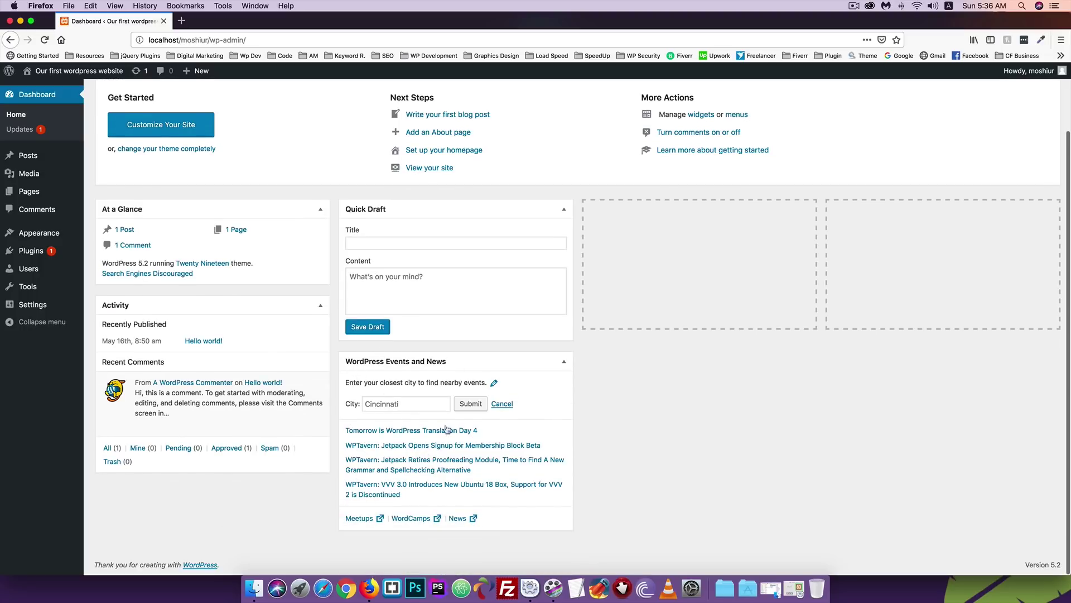
scroll(341, 415, "up", 3)
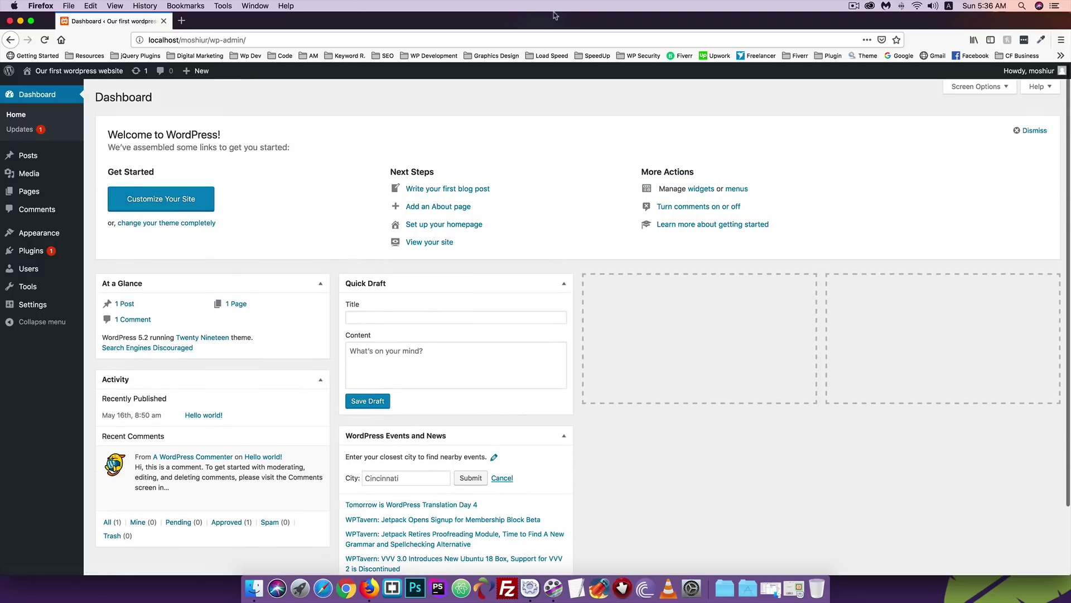
left_click(1029, 130)
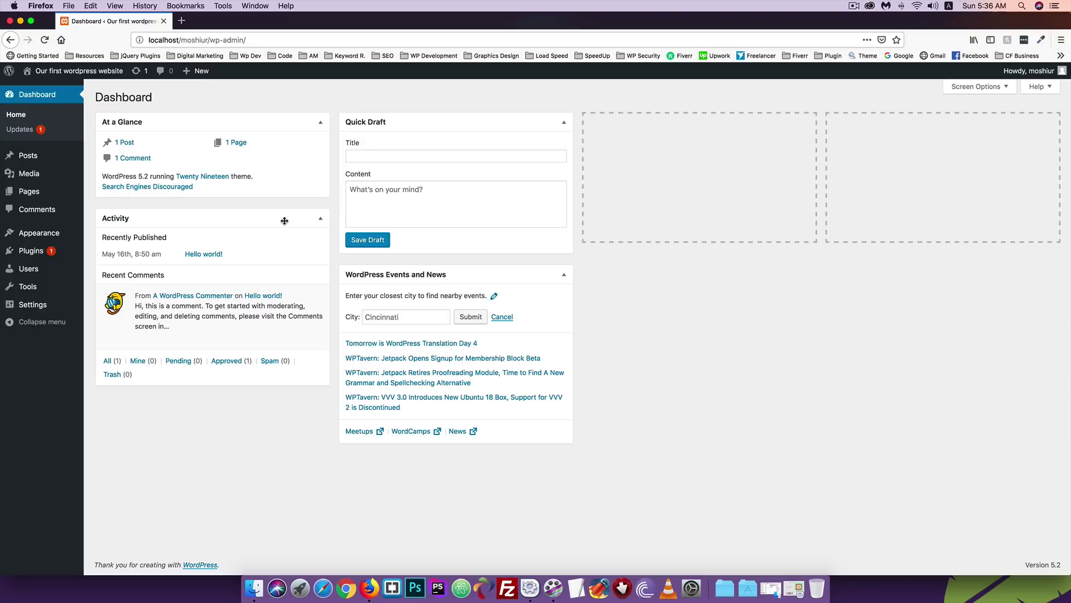
Hide and restore the At a Glance box, and do the same with the Activity box on the dashboard
left_click(972, 92)
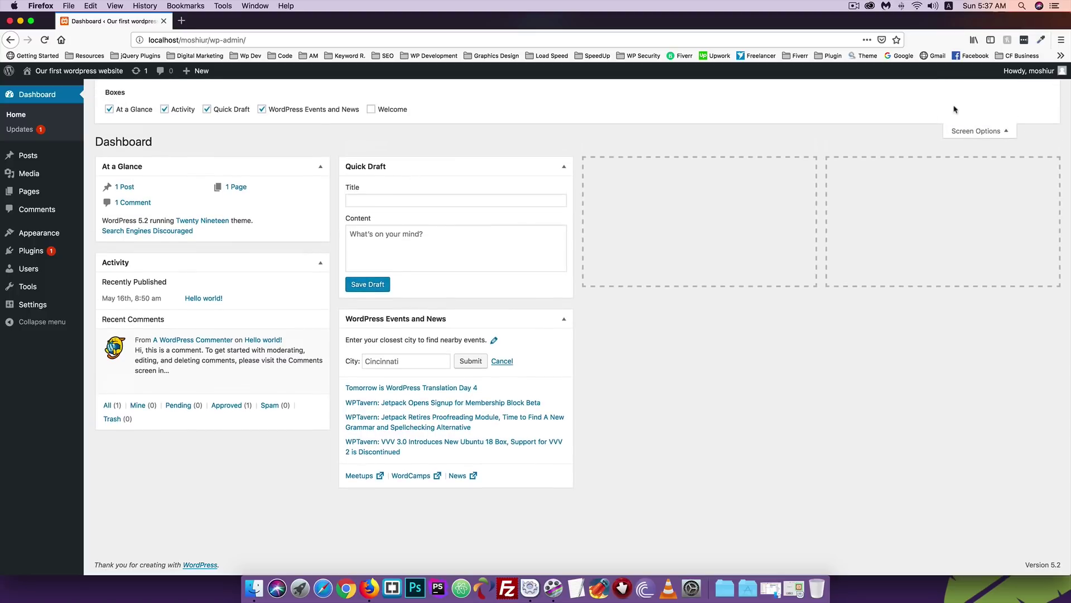
left_click(110, 110)
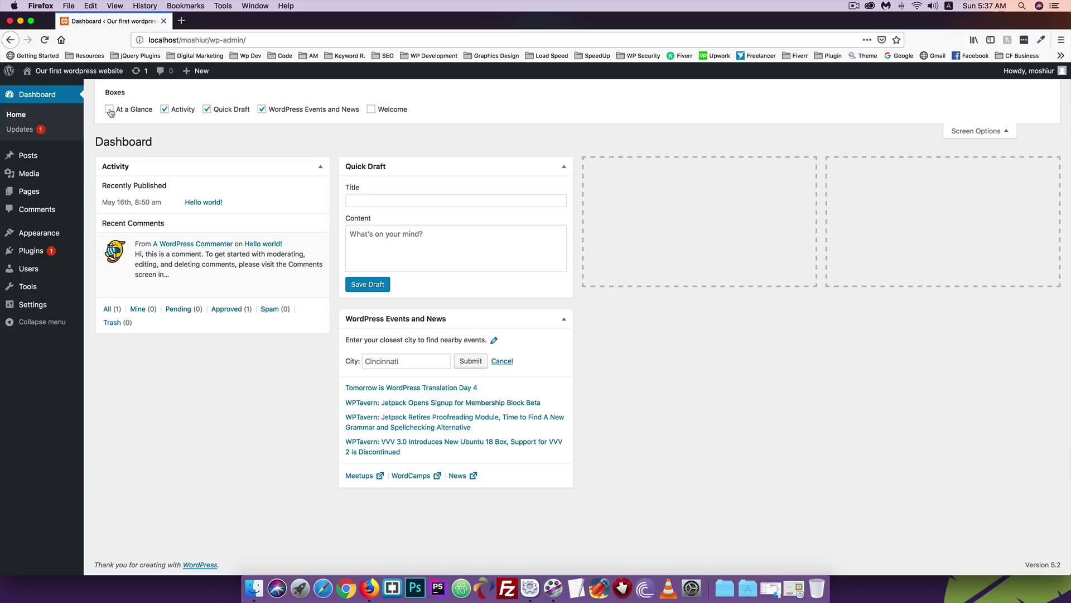
left_click(109, 110)
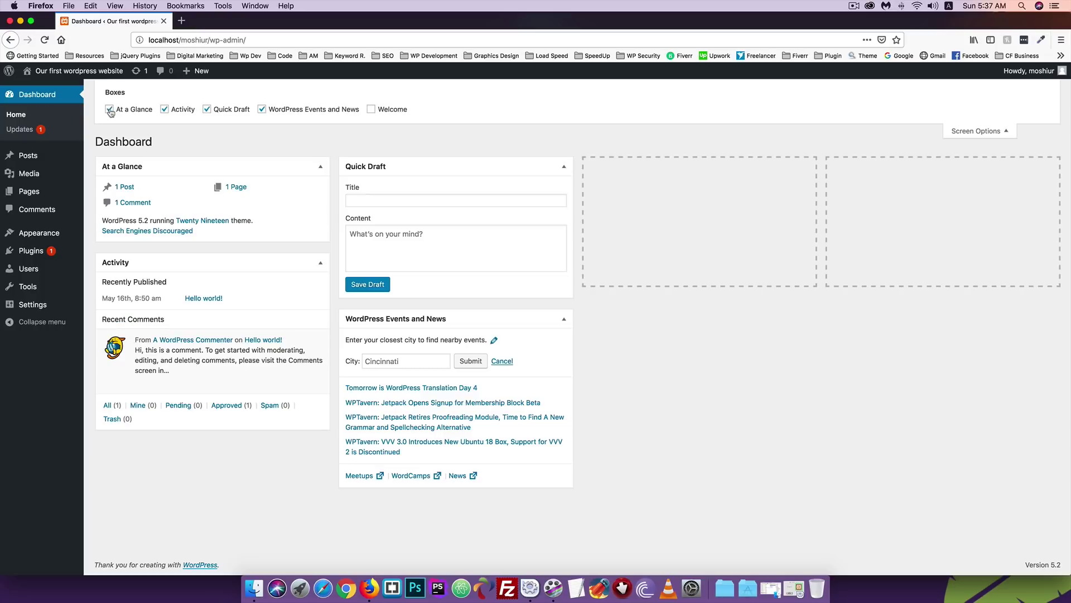
left_click(165, 110)
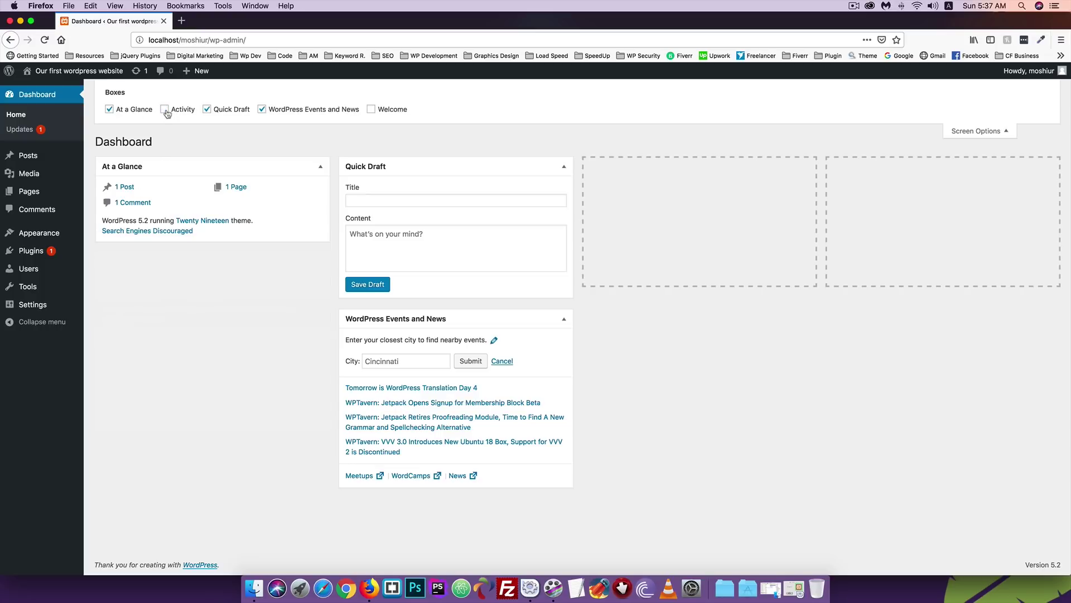
left_click(165, 111)
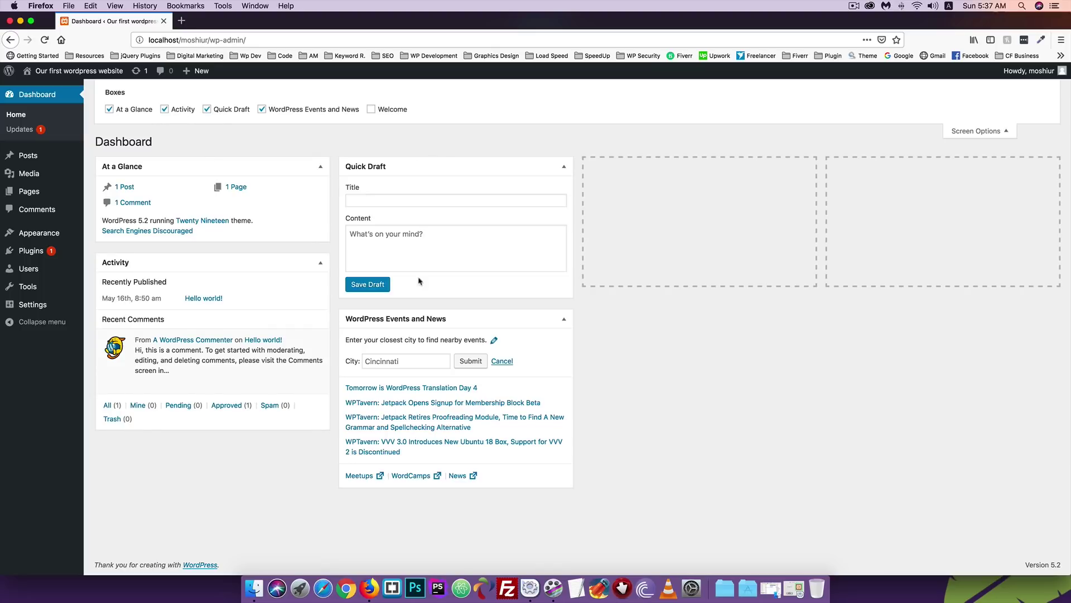
Hide the Quick Draft and WordPress Events and News boxes and close the dashboard's display options
left_click(207, 109)
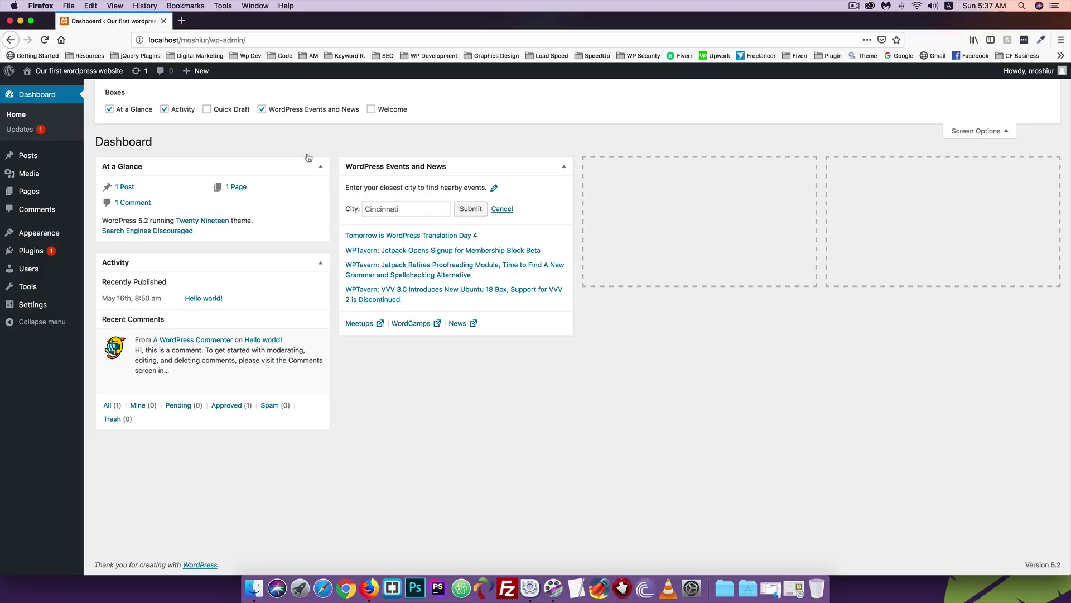
left_click(261, 110)
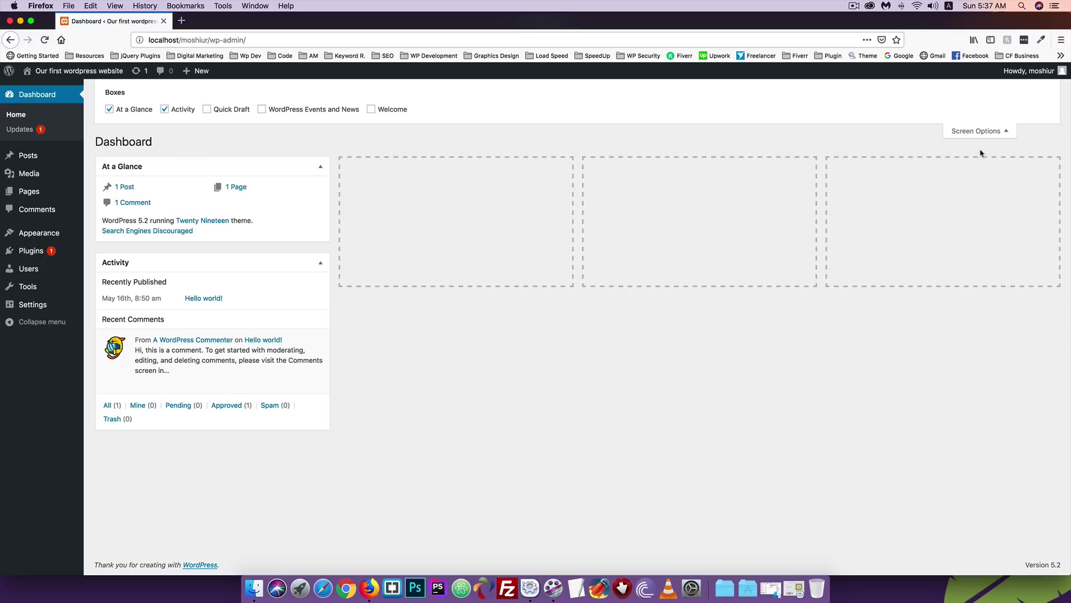
left_click(978, 132)
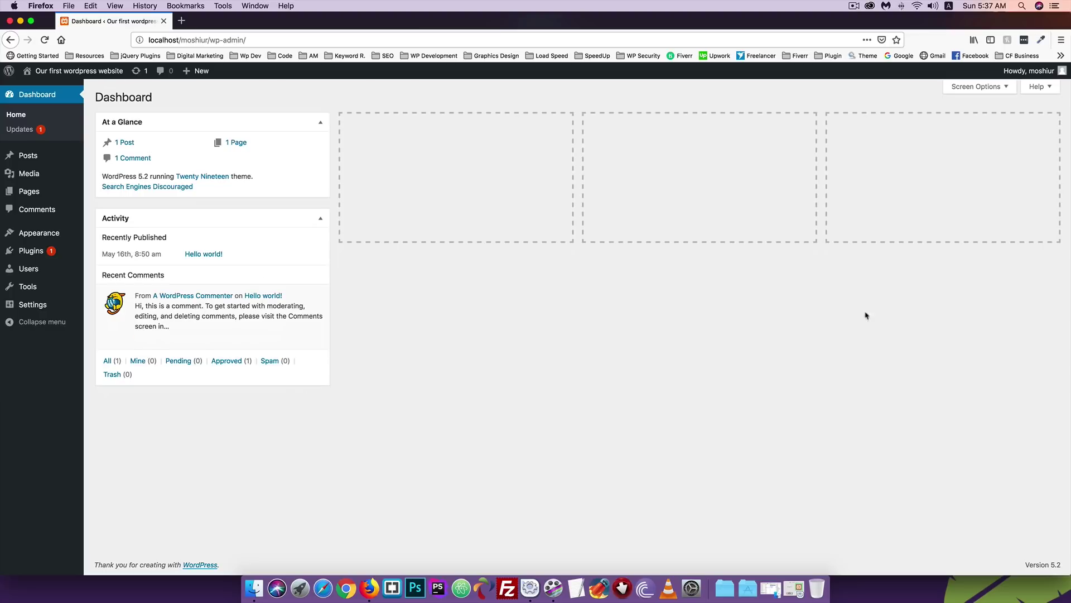
Open wordpress.org in a new browser tab and go to its download page to check the offered WordPress version
mouse_move(34, 71)
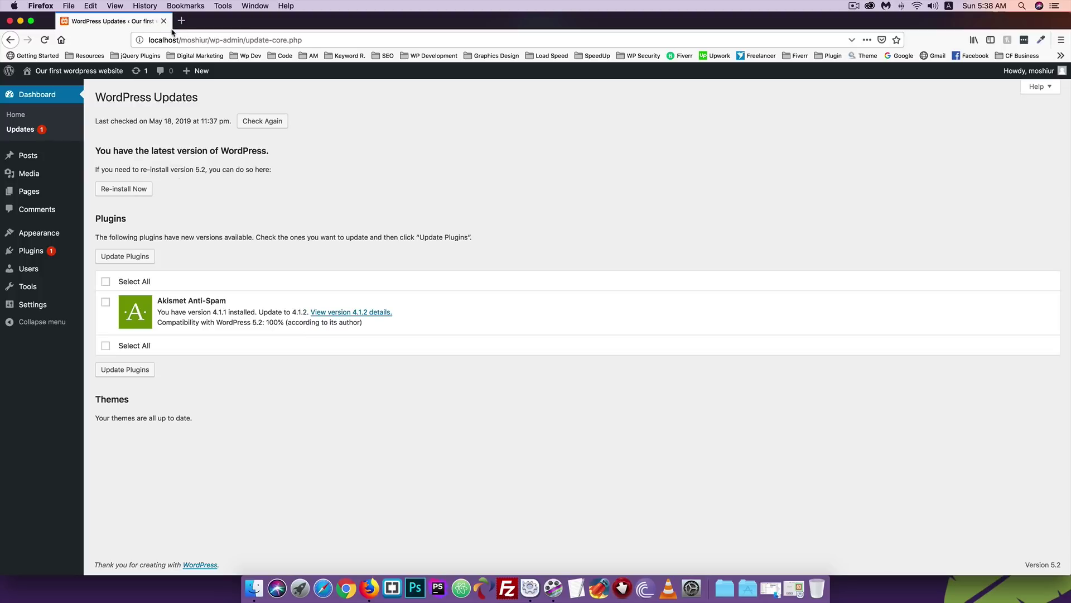
left_click(188, 24)
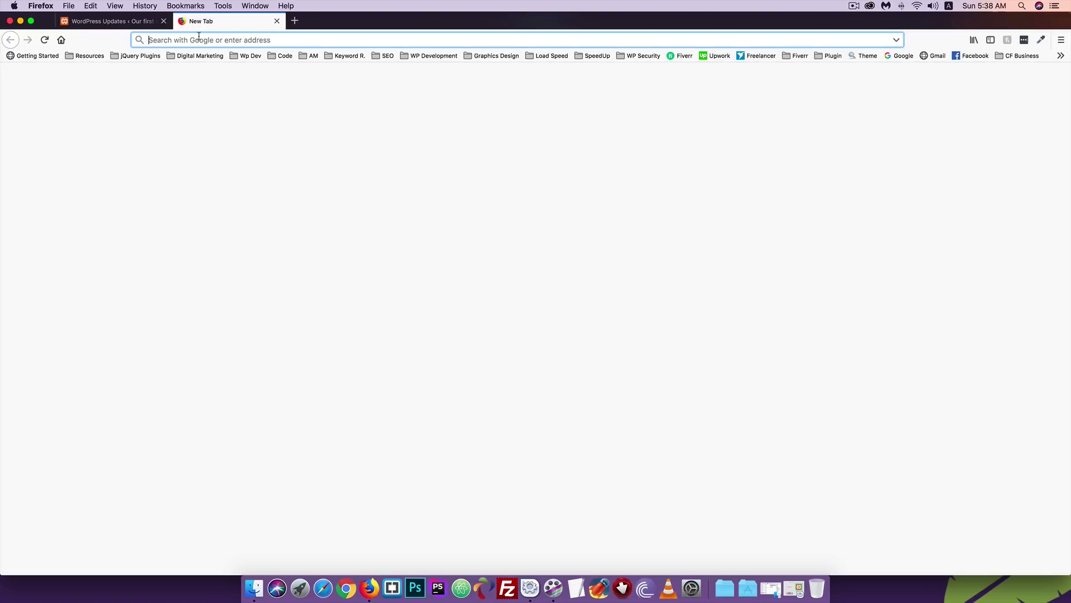
type("wordpress.org/")
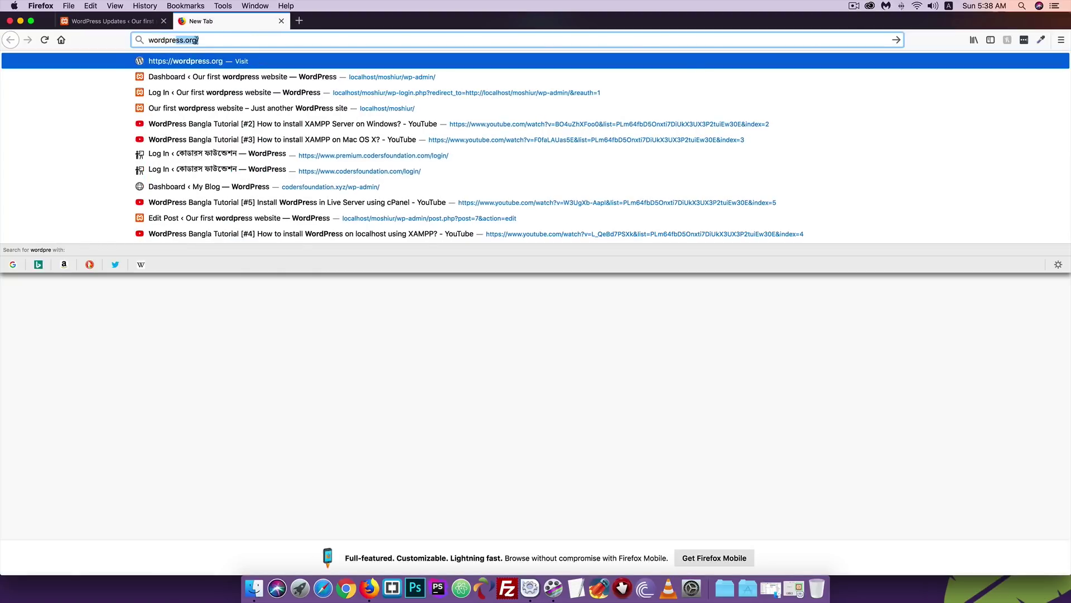
key("Return")
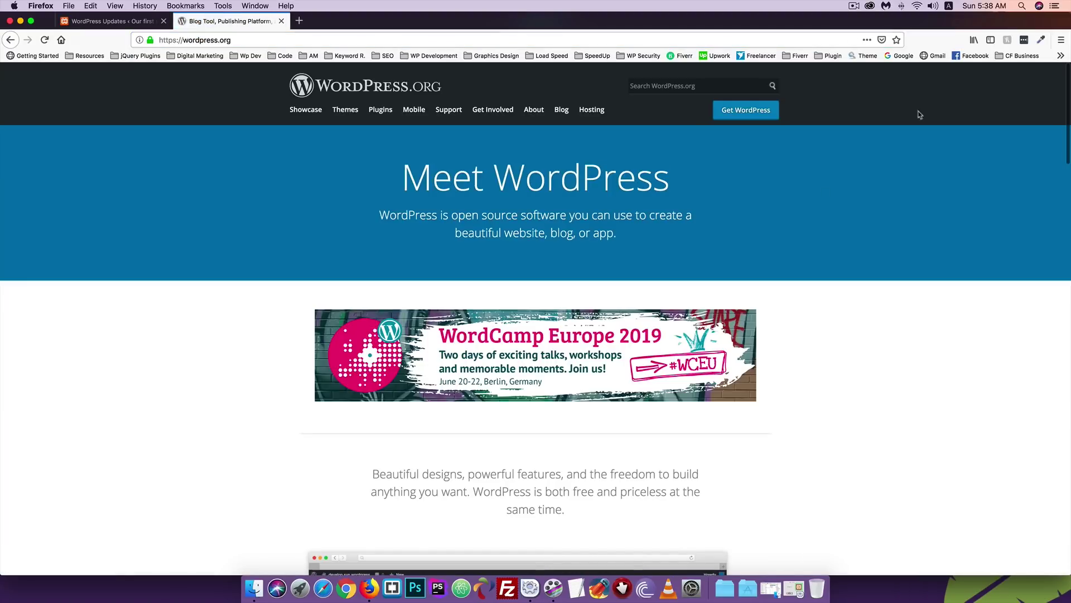
left_click(758, 112)
scroll(312, 376, "down", 2)
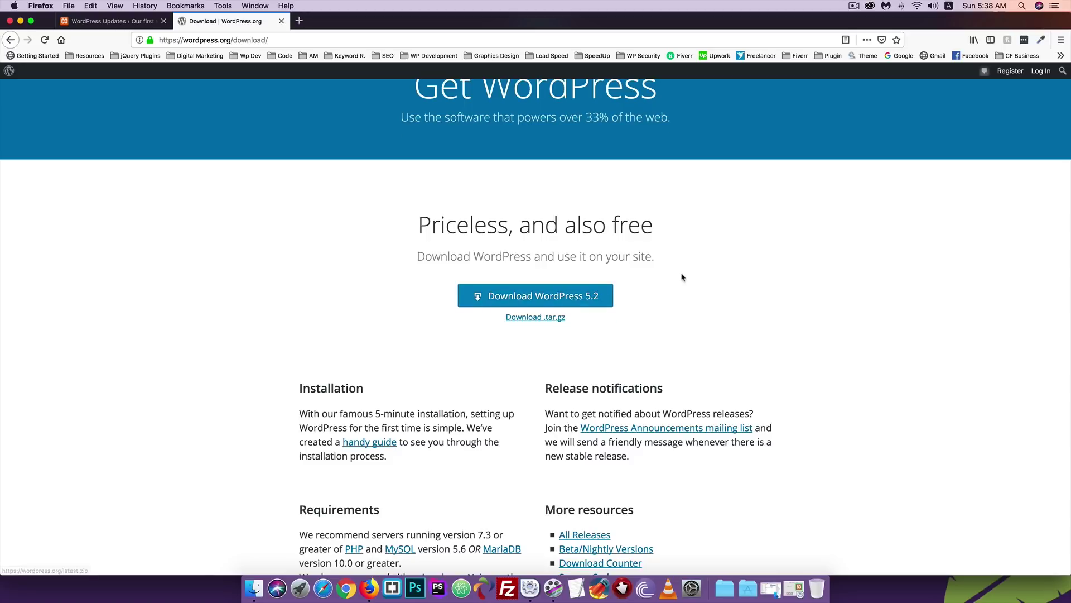
scroll(682, 278, "up", 3)
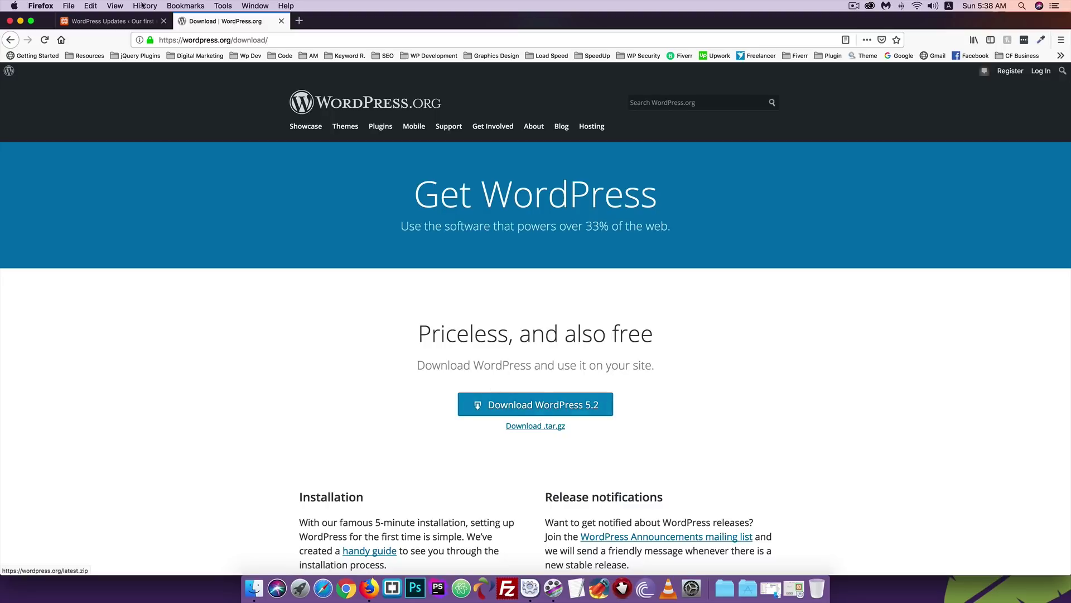
Compare the site's WordPress Updates page with the WordPress.org download page and highlight the statement about the installed version
left_click(123, 24)
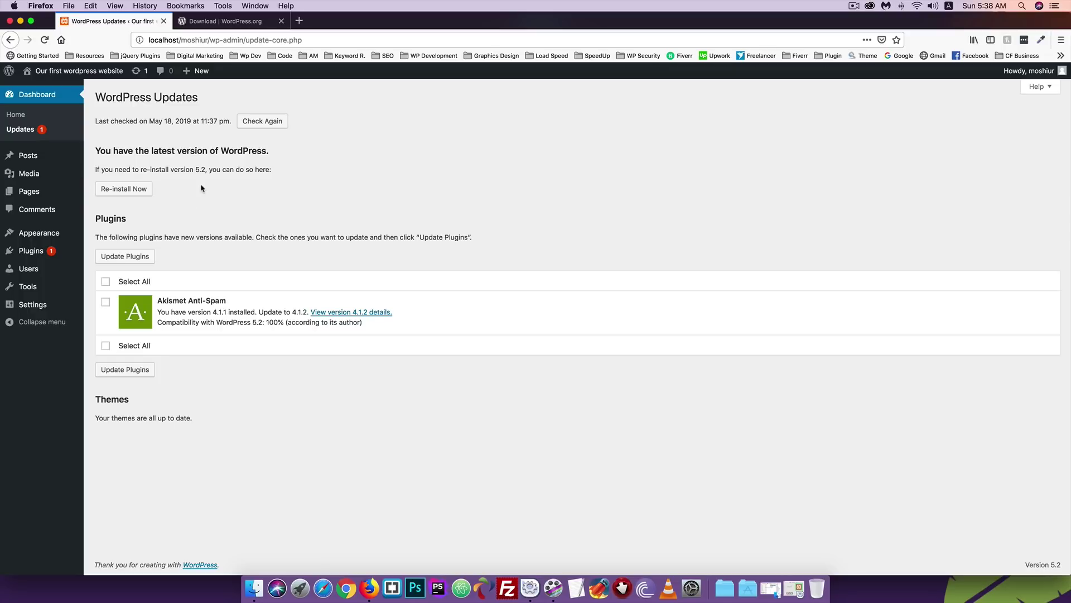
left_click(205, 21)
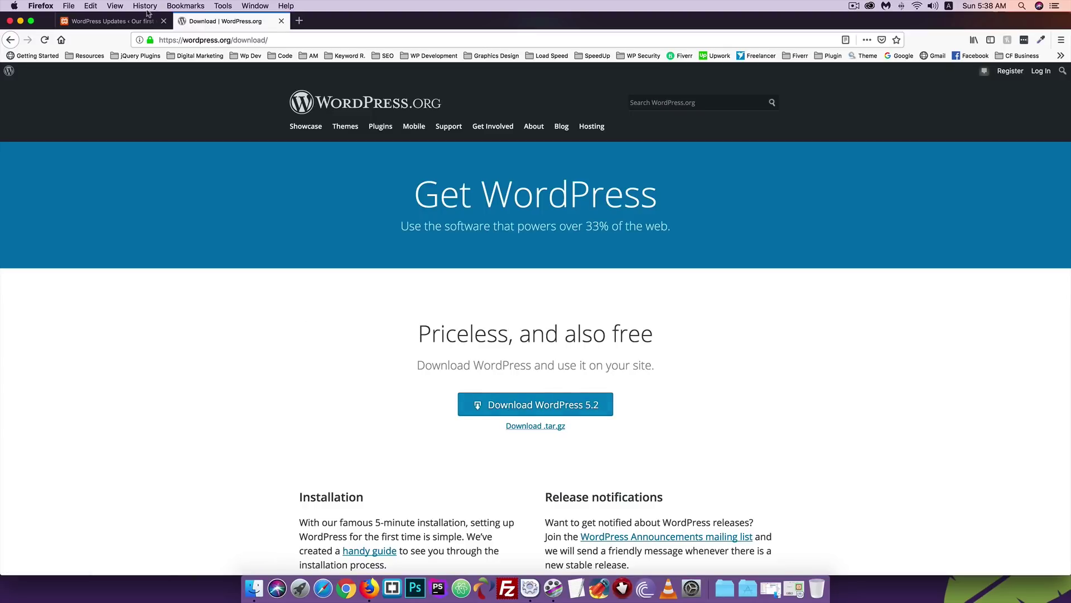
left_click(112, 21)
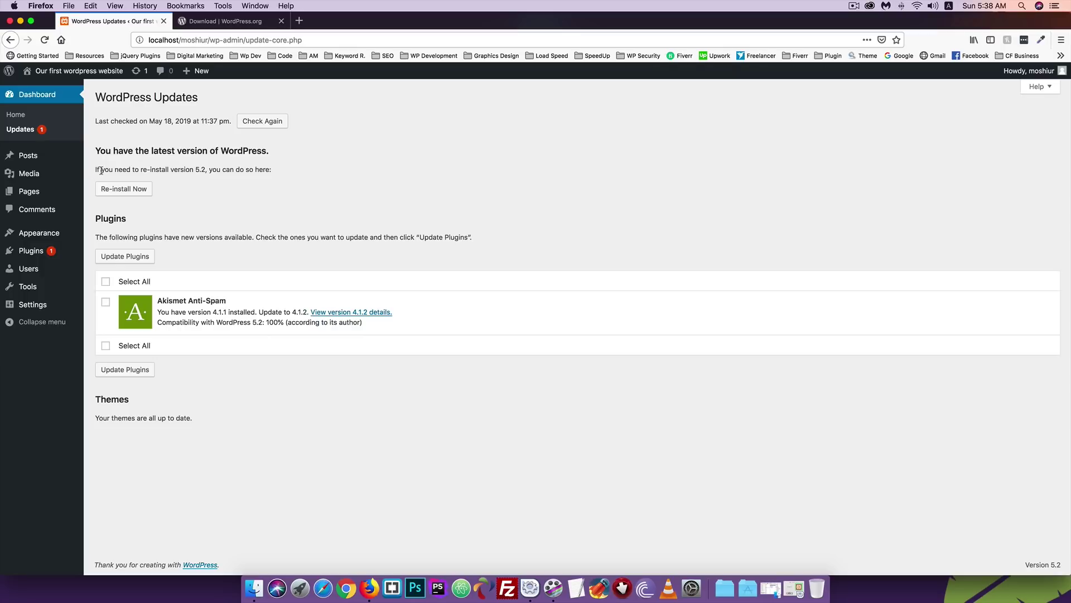
left_click_drag(103, 150, 233, 149)
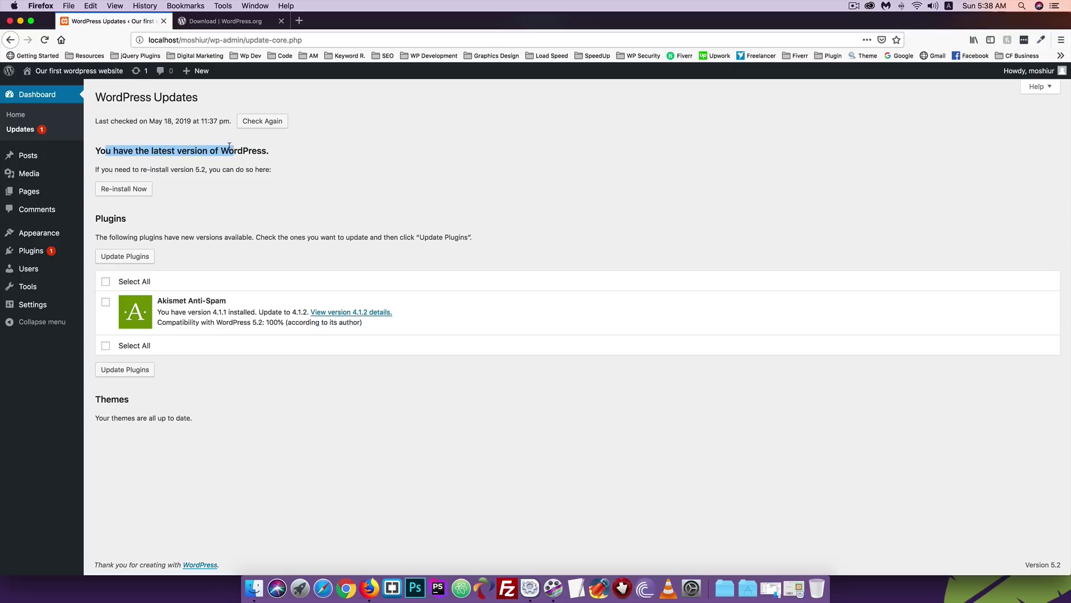
left_click(214, 182)
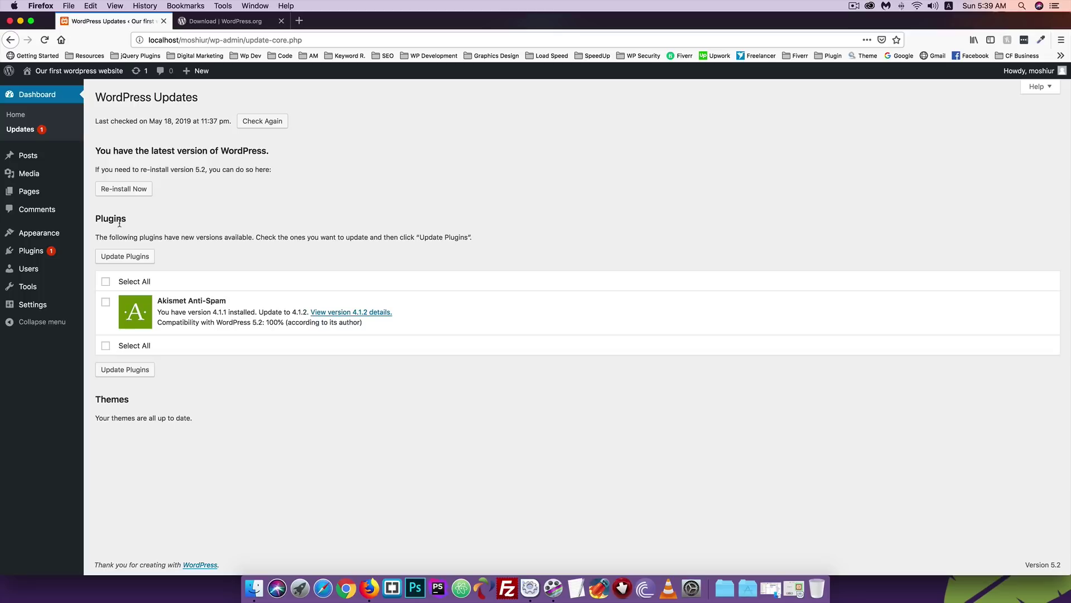
Open the installed plugins list in a new browser tab, examine the Akismet Anti-Spam update notice, and return to the WordPress Updates page
right_click(26, 250)
left_click(44, 254)
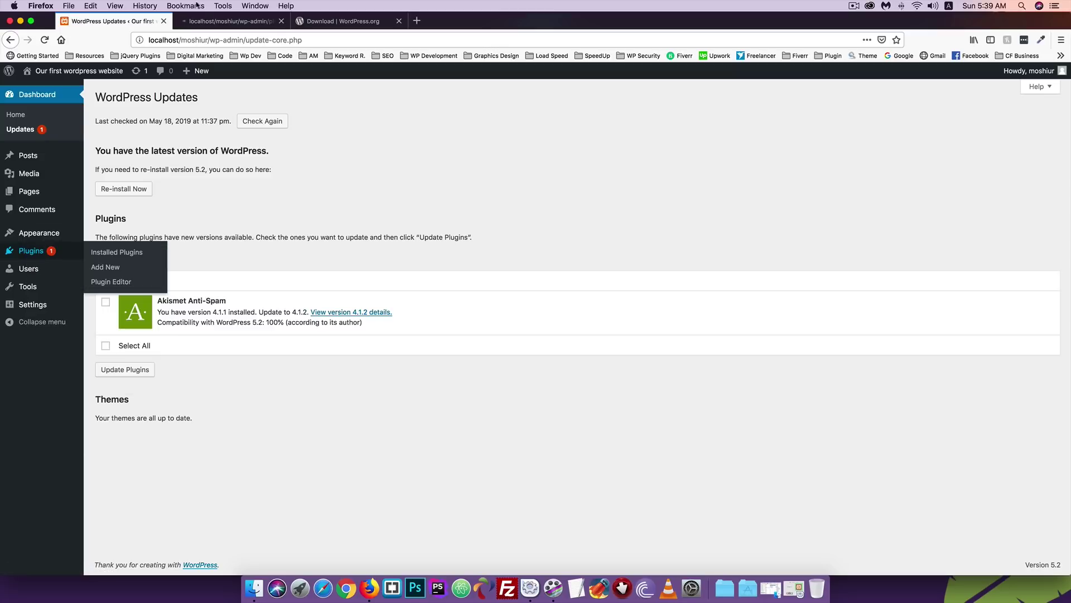
left_click(204, 21)
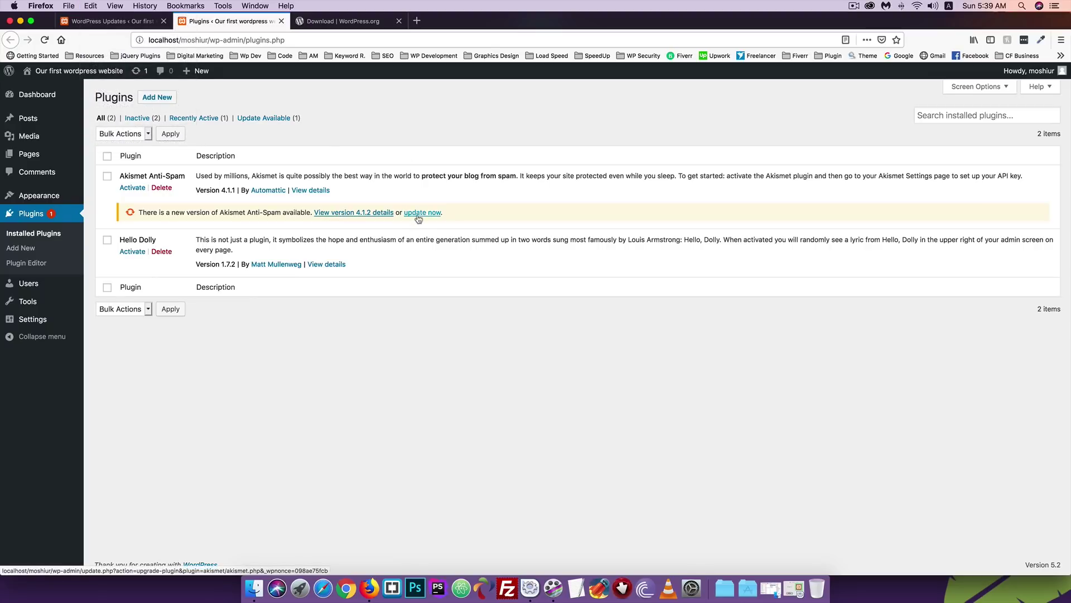
left_click(90, 21)
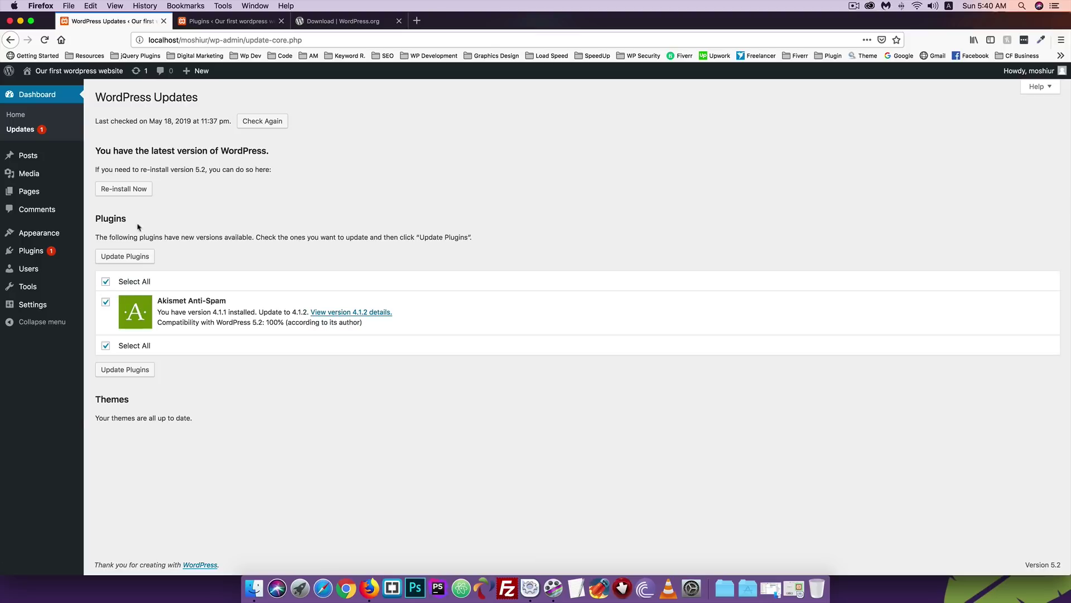
Try to update the Akismet Anti-Spam plugin from the WordPress Updates page
left_click(127, 257)
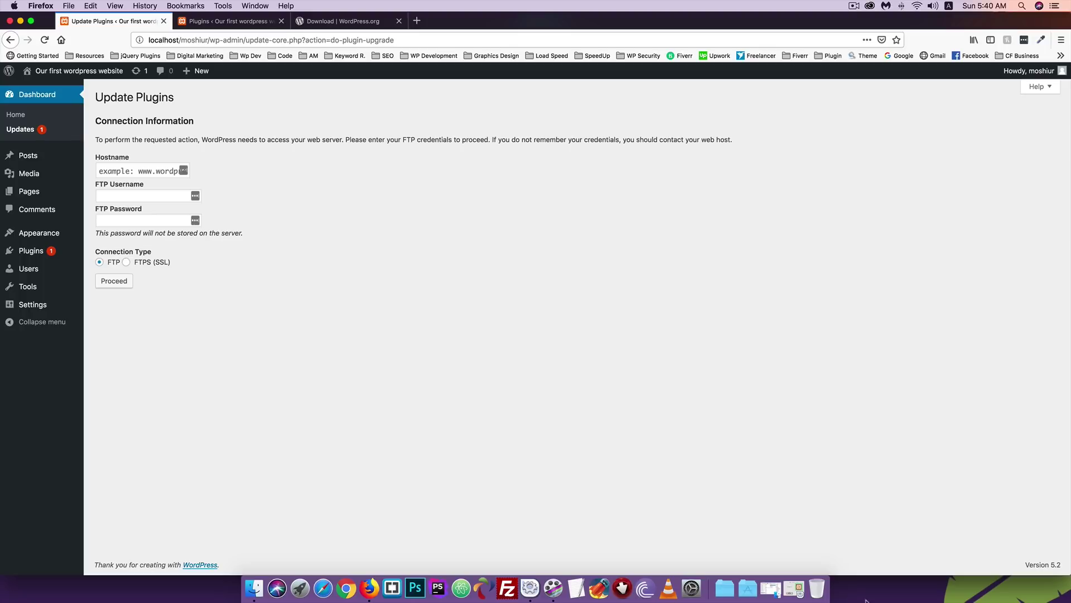
Switch to Finder and open the info window of the WordPress site's folder inside htdocs
left_click(770, 590)
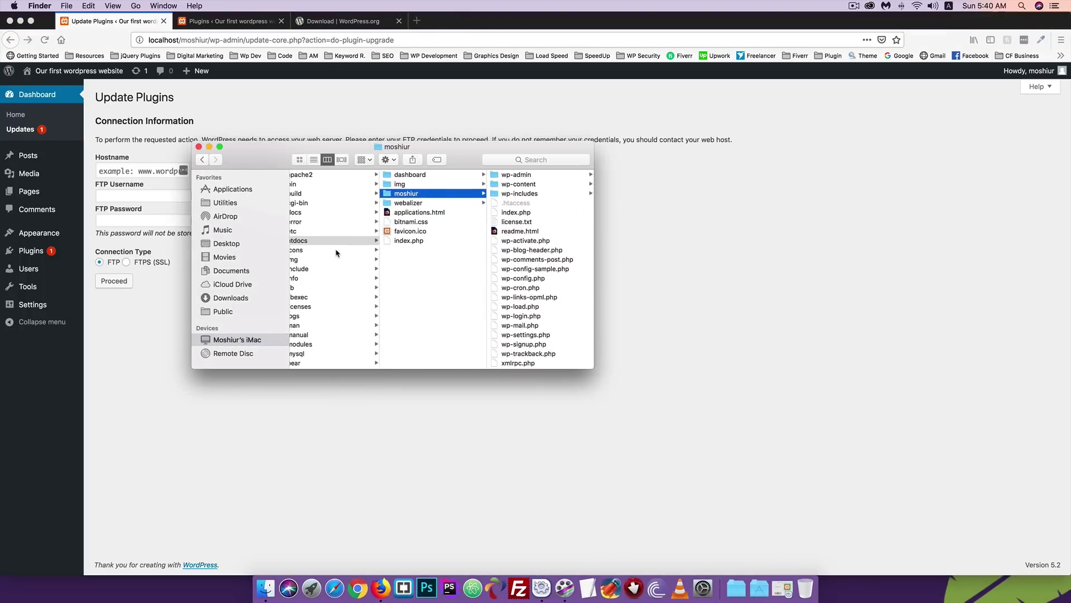
scroll(337, 252, "left", 3)
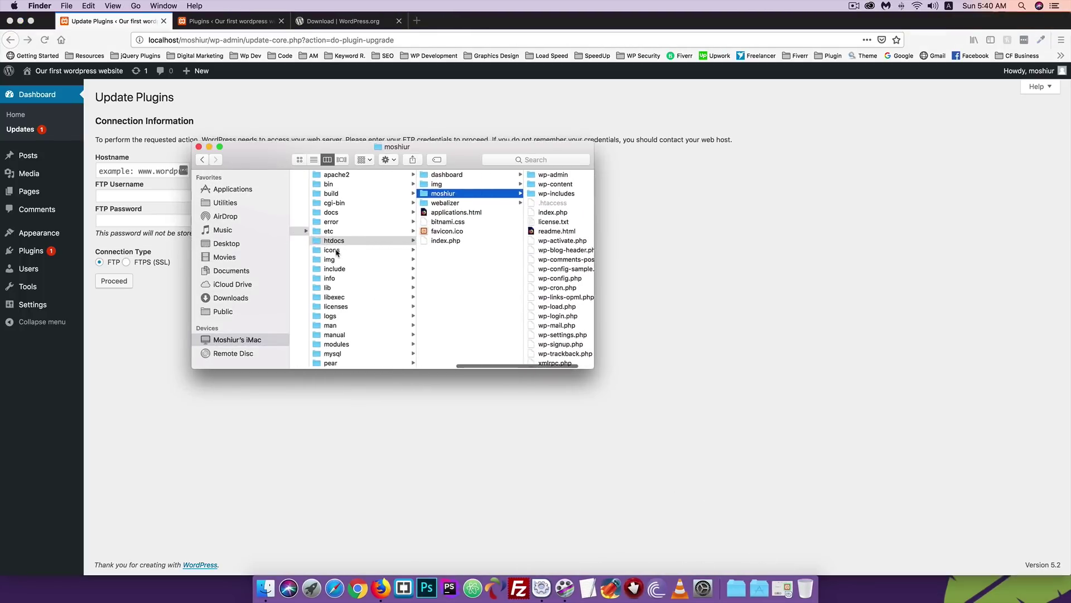
right_click(442, 194)
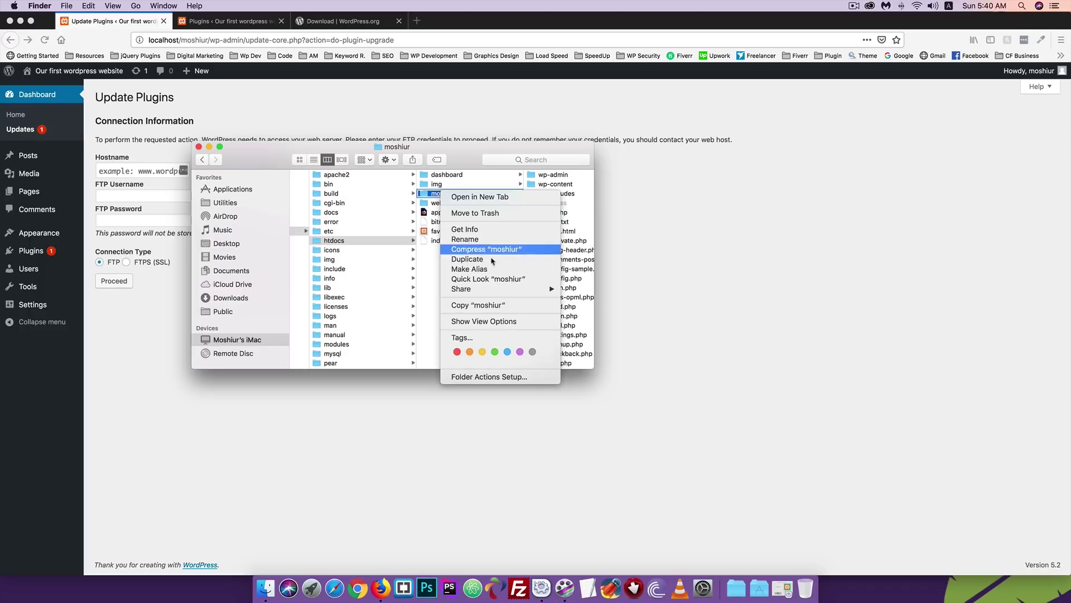
left_click(440, 290)
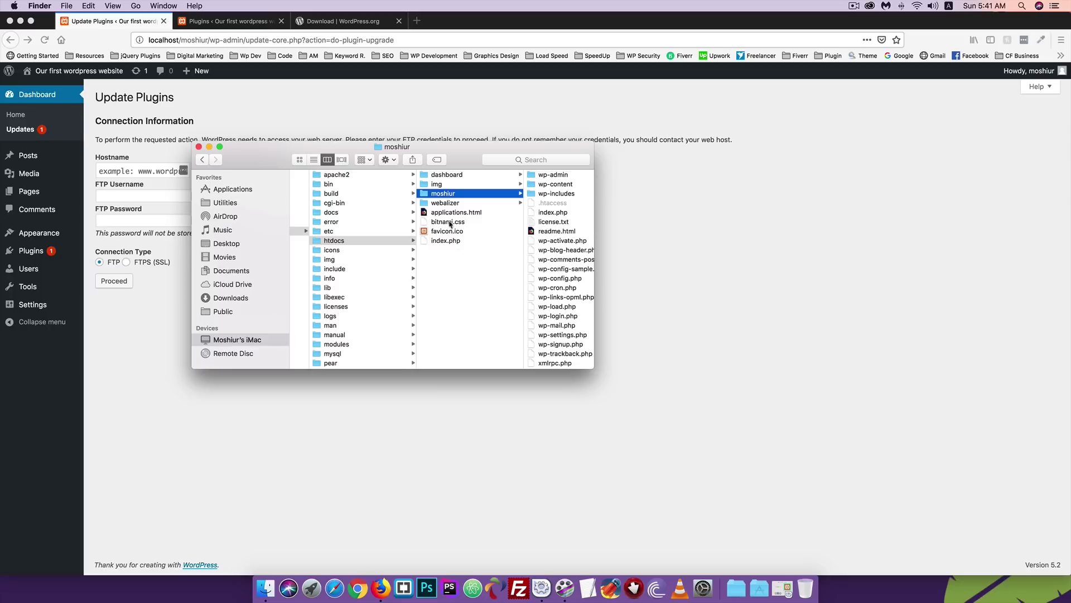
right_click(444, 196)
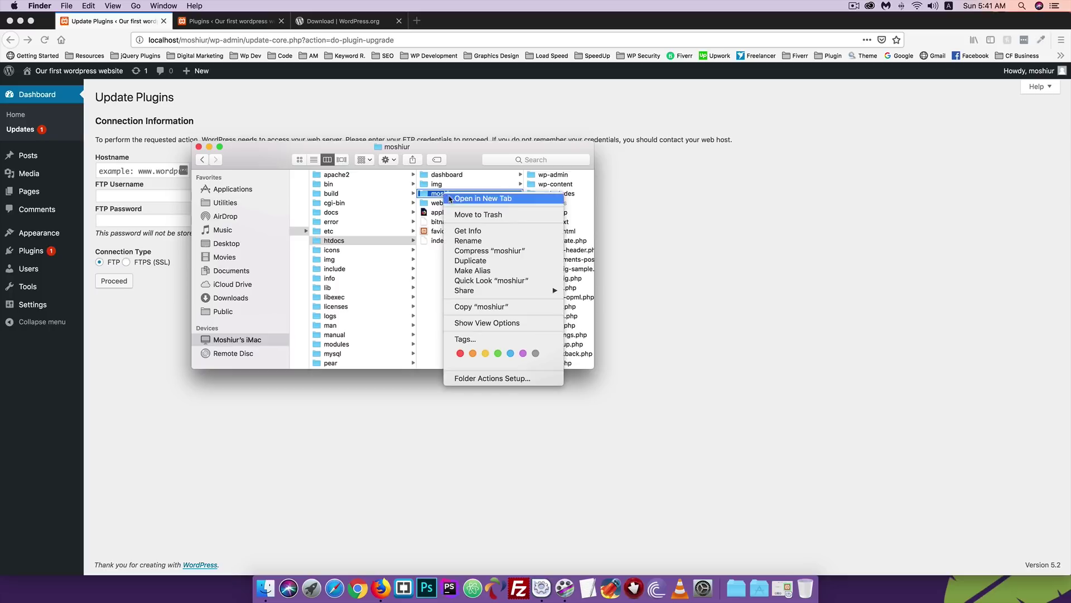
left_click(467, 233)
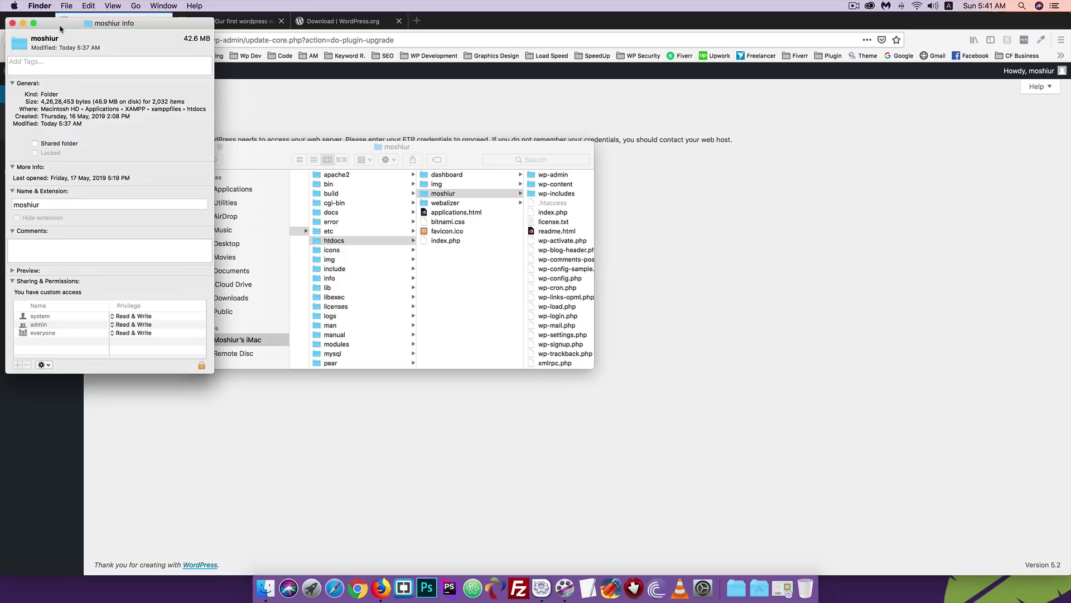
left_click_drag(61, 28, 196, 58)
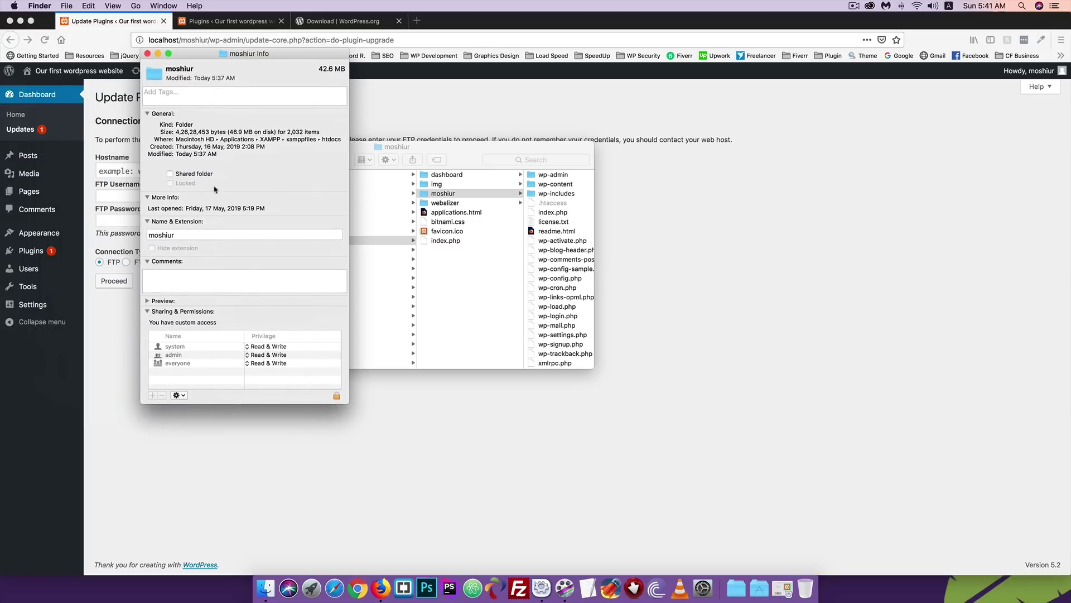
Unlock the site folder's sharing and permissions settings with the computer account password
left_click(337, 397)
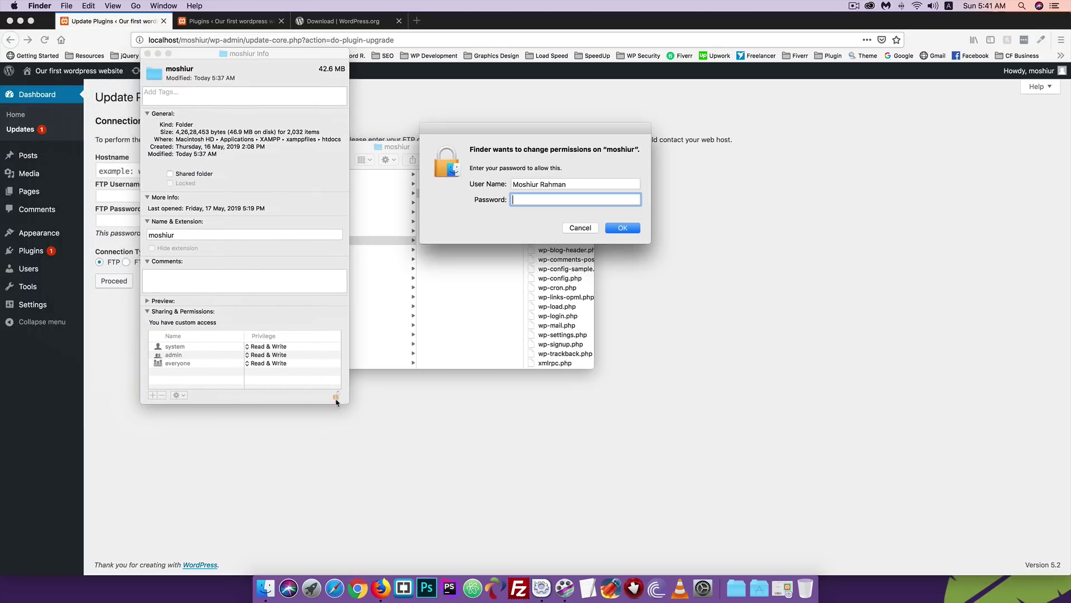
type("••••")
key("Return")
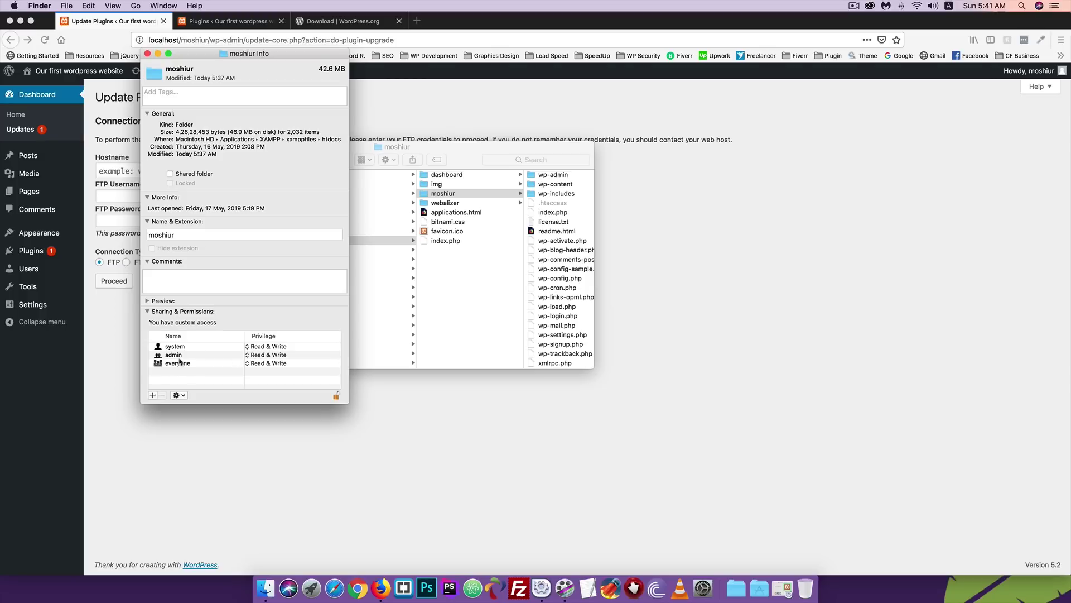
Set the site folder's privileges for admin and everyone to Read only
left_click(255, 356)
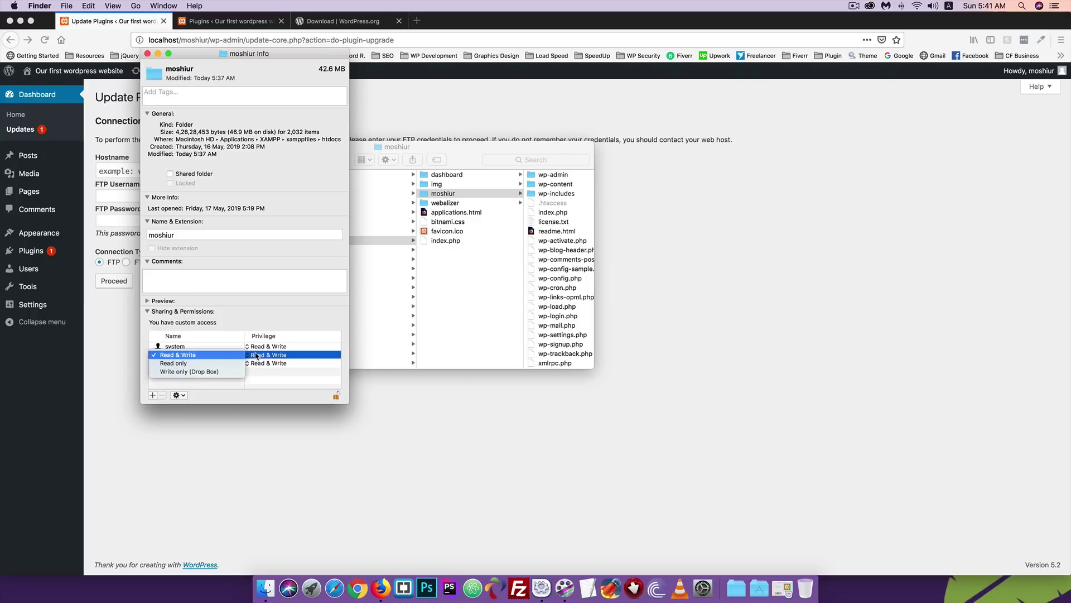
left_click(171, 364)
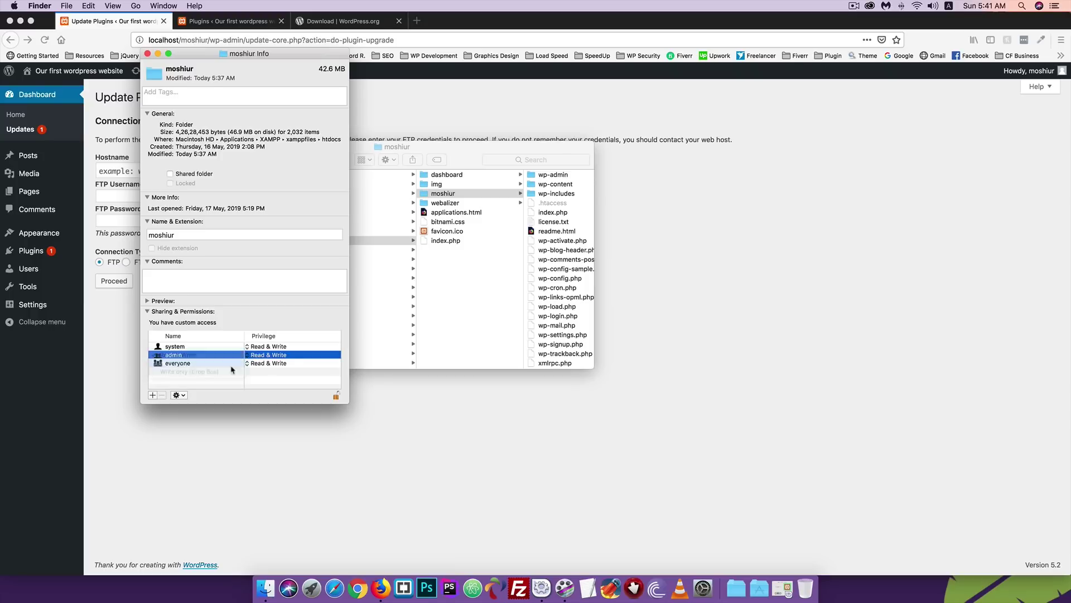
left_click(262, 363)
left_click(173, 372)
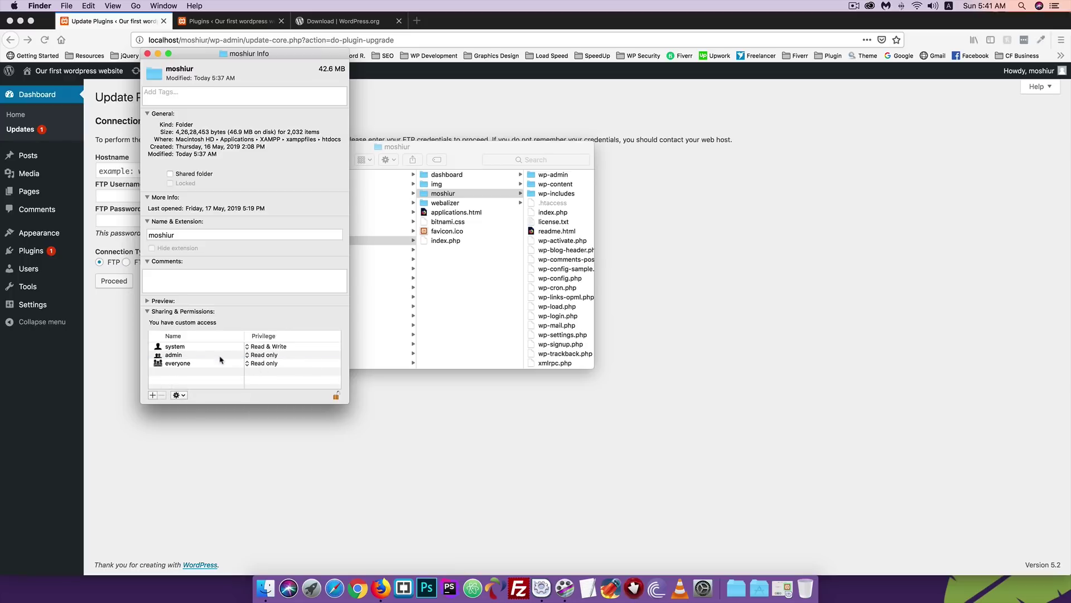
Set the site folder's privileges for admin and everyone to Read & Write
left_click(263, 357)
left_click(186, 347)
left_click(262, 364)
left_click(201, 360)
Apply the site folder's permissions to all enclosed items, then lock the settings and close the info window
left_click(179, 396)
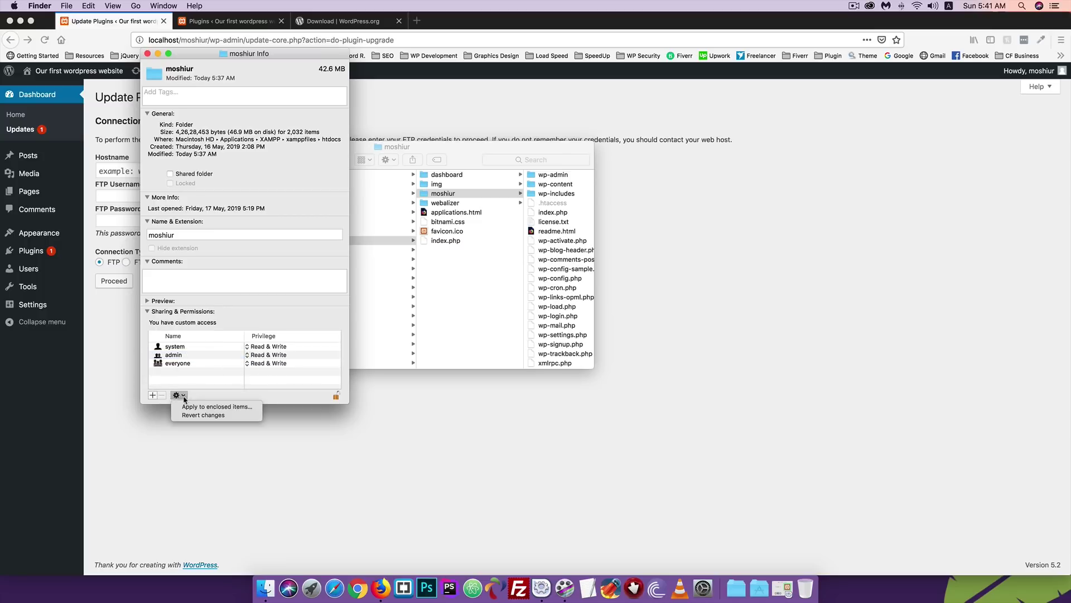
left_click(220, 407)
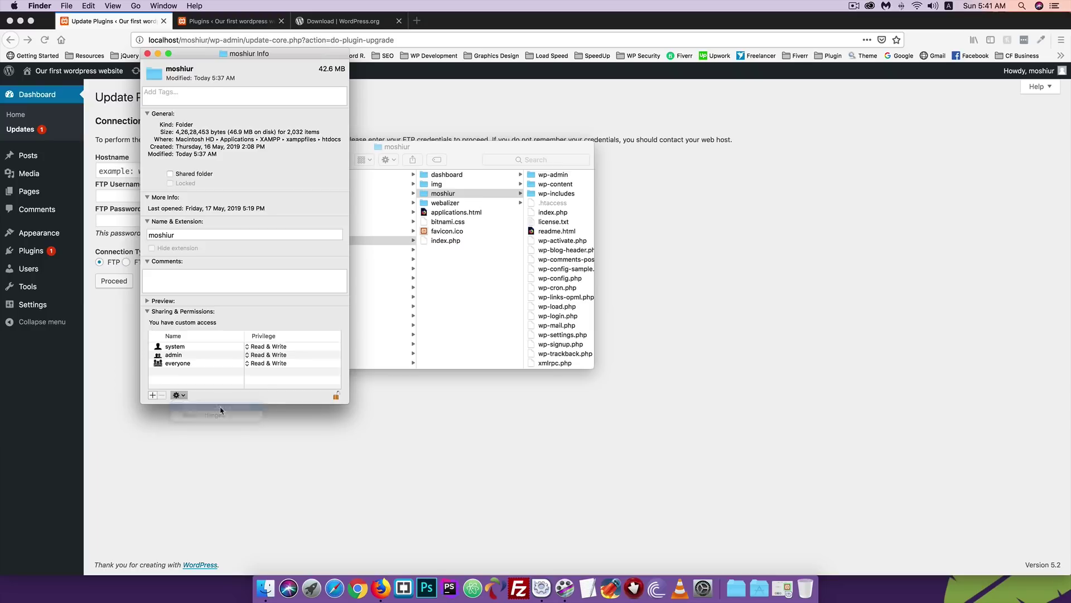
left_click(315, 118)
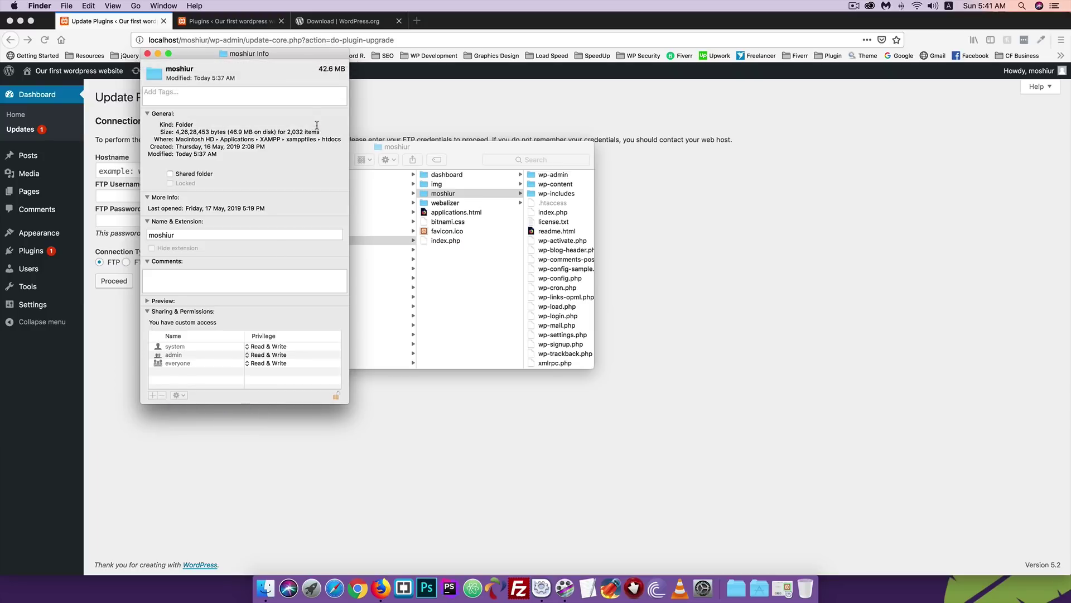
left_click(337, 396)
left_click(147, 54)
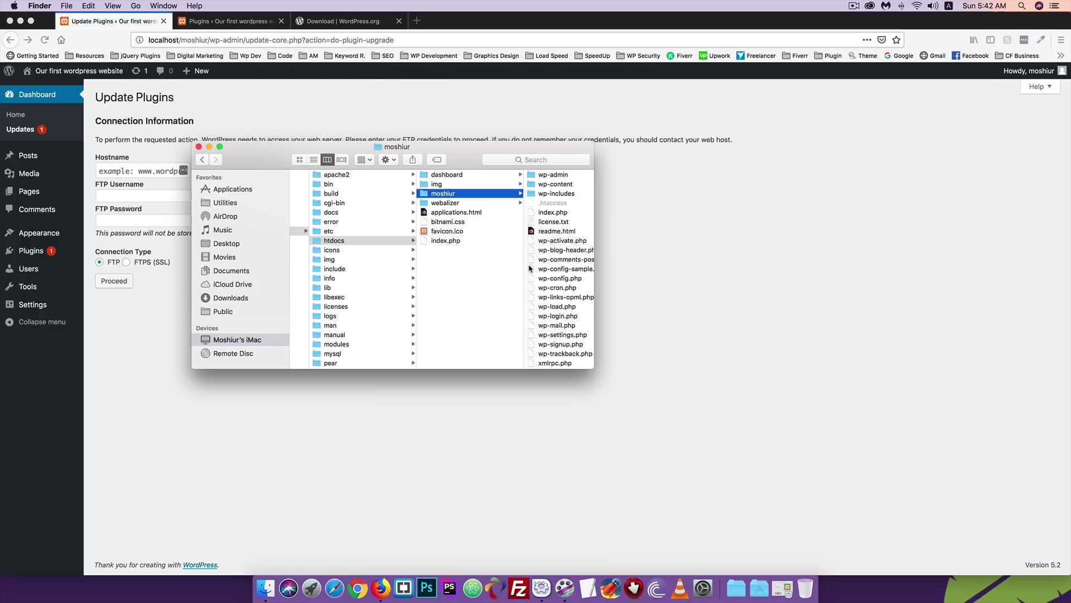
Open wp-config.php from the site's folder in Brackets
scroll(524, 242, "right", 2)
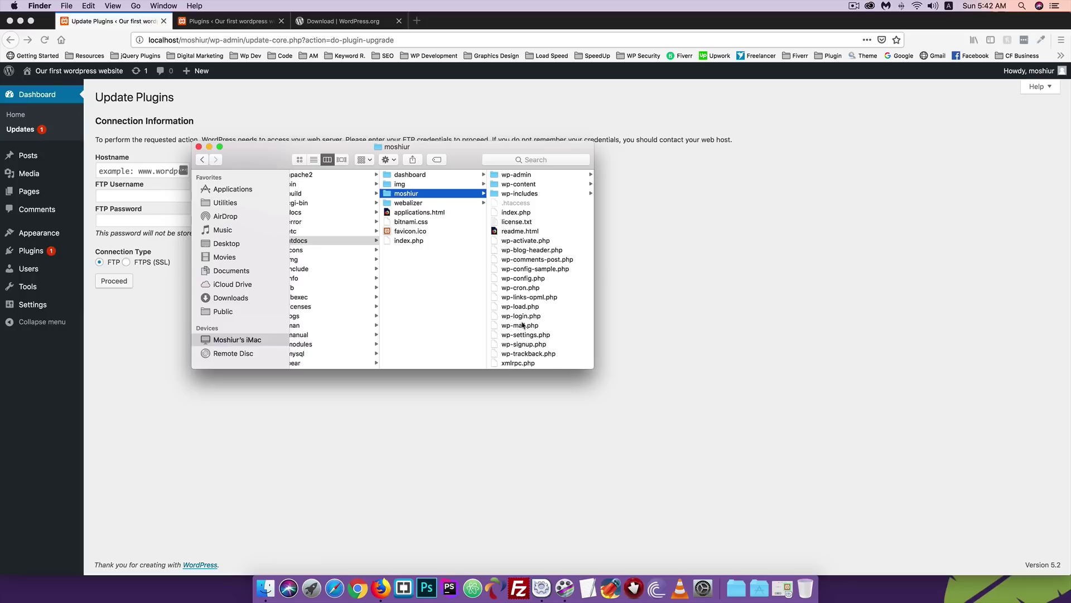
left_click(525, 279)
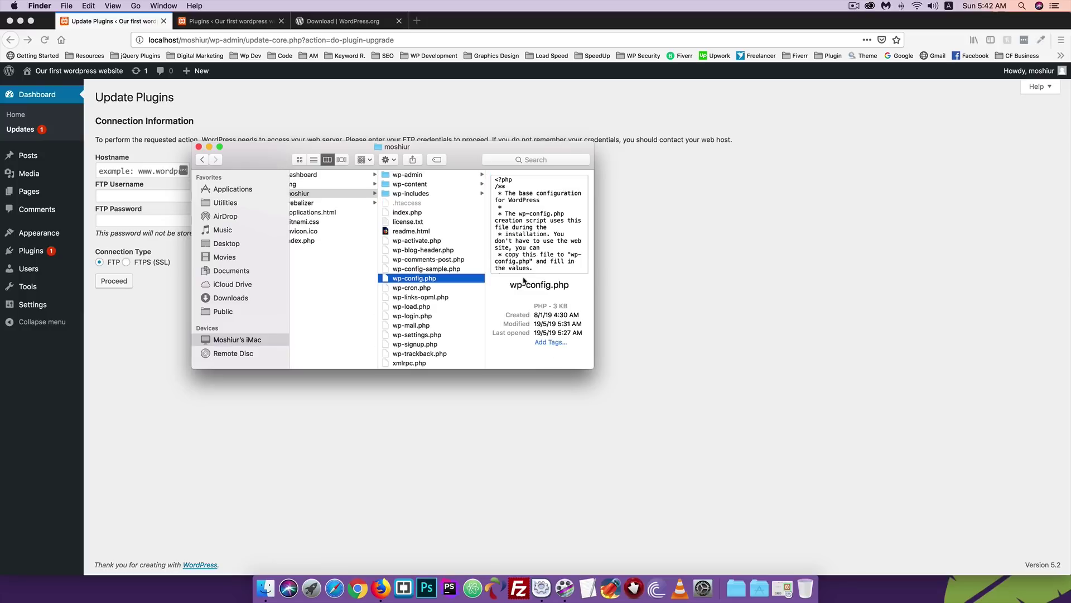
right_click(429, 282)
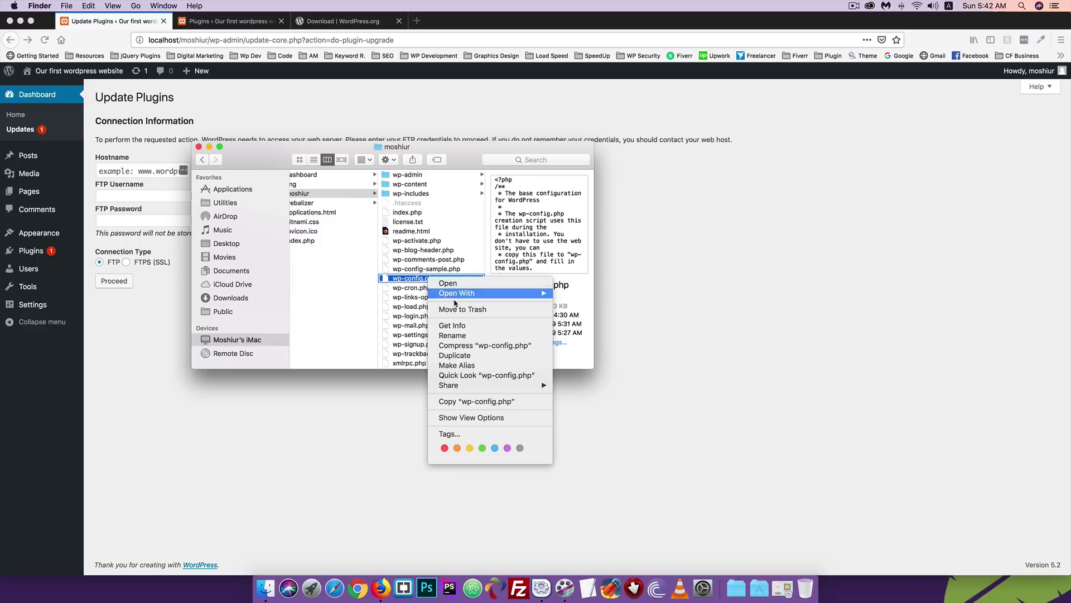
mouse_move(465, 294)
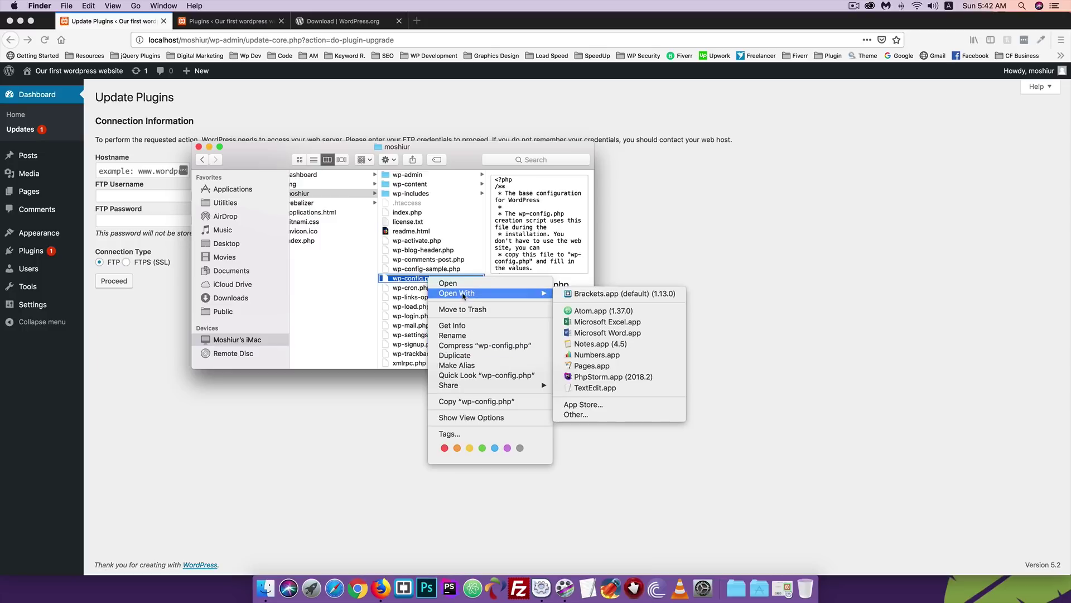
left_click(611, 294)
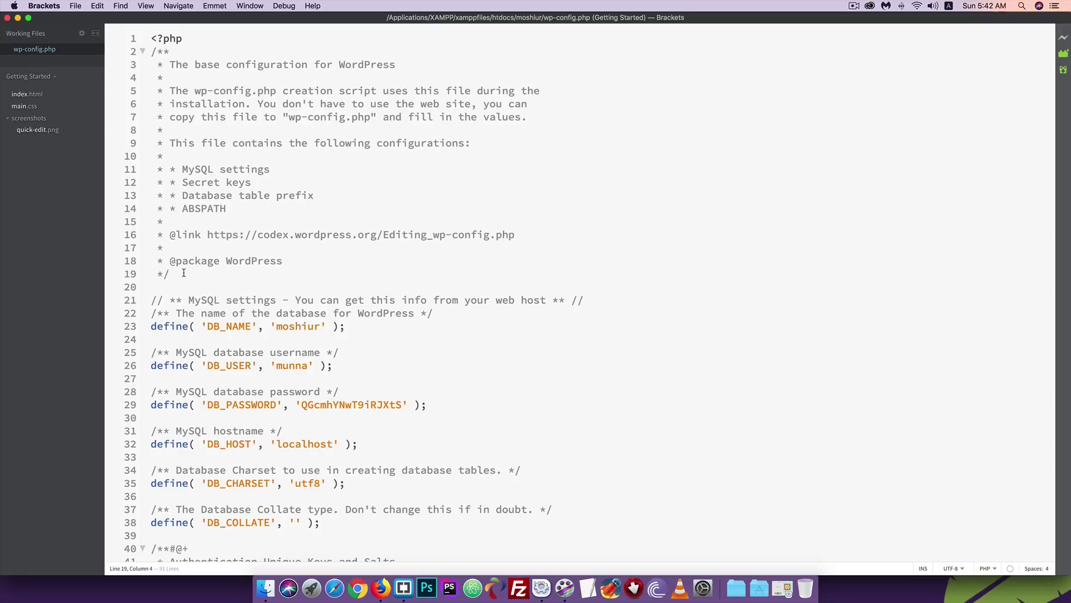
Add a two-argument define() statement above the MySQL settings, with FS_METHOD as the constant name and an empty value
key("Return")
key("Return")
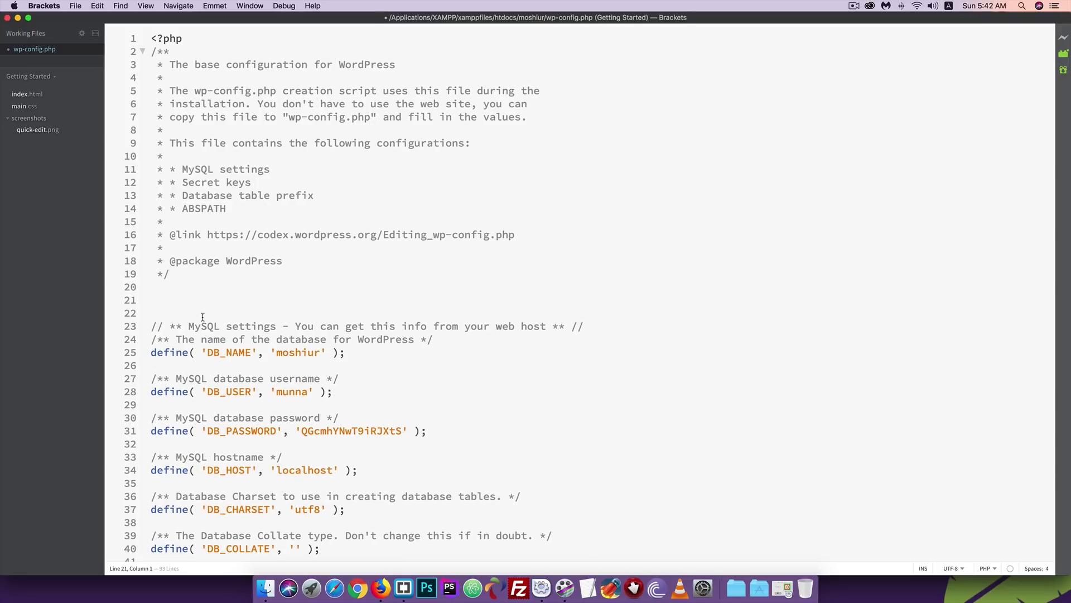
type("define();")
key("Left")
key("Left")
type("'',''")
key("Left")
key("Left")
key("Left")
key("Left")
type("FS")
type("_METHOD")
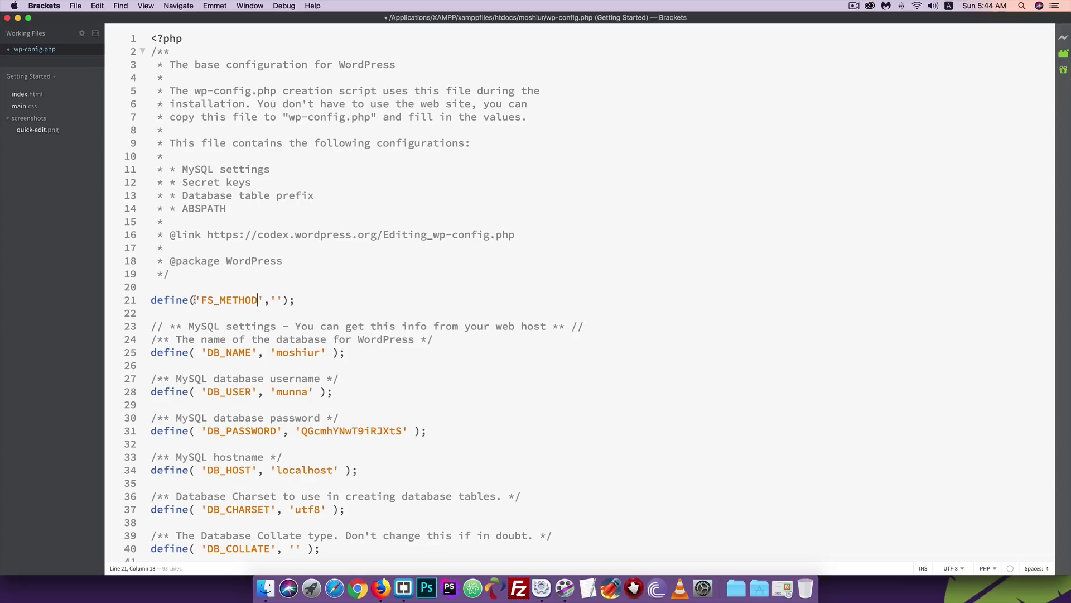
Set the FS_METHOD value to 'direct' and save wp-config.php
key("Right")
key("Right")
key("Right")
type("direct")
left_click(356, 300)
key("super+s")
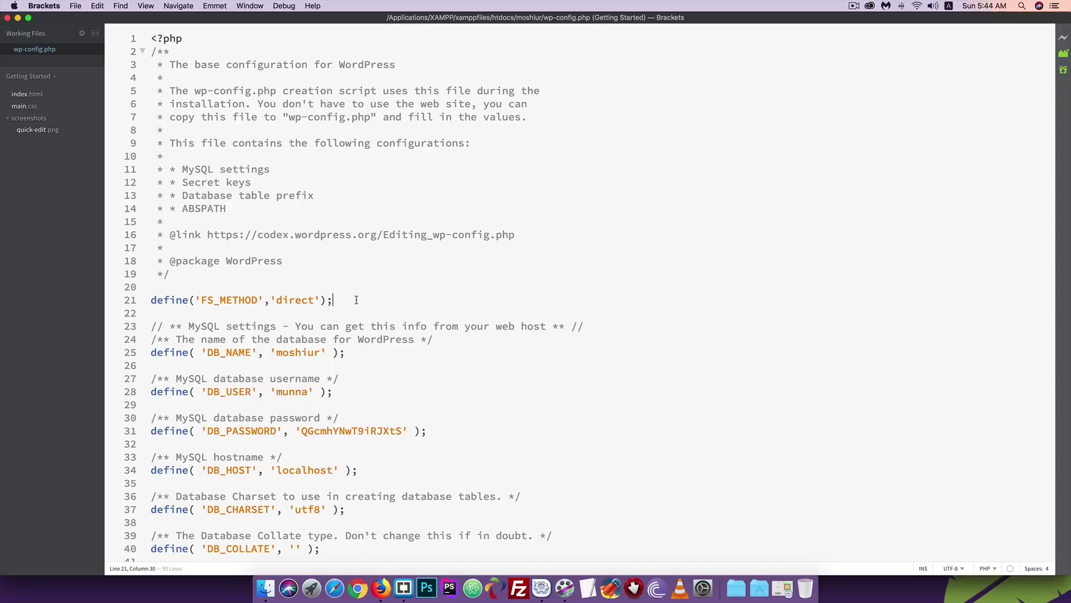
Return to the WordPress Updates page in Firefox and update the Akismet Anti-Spam plugin
left_click(8, 20)
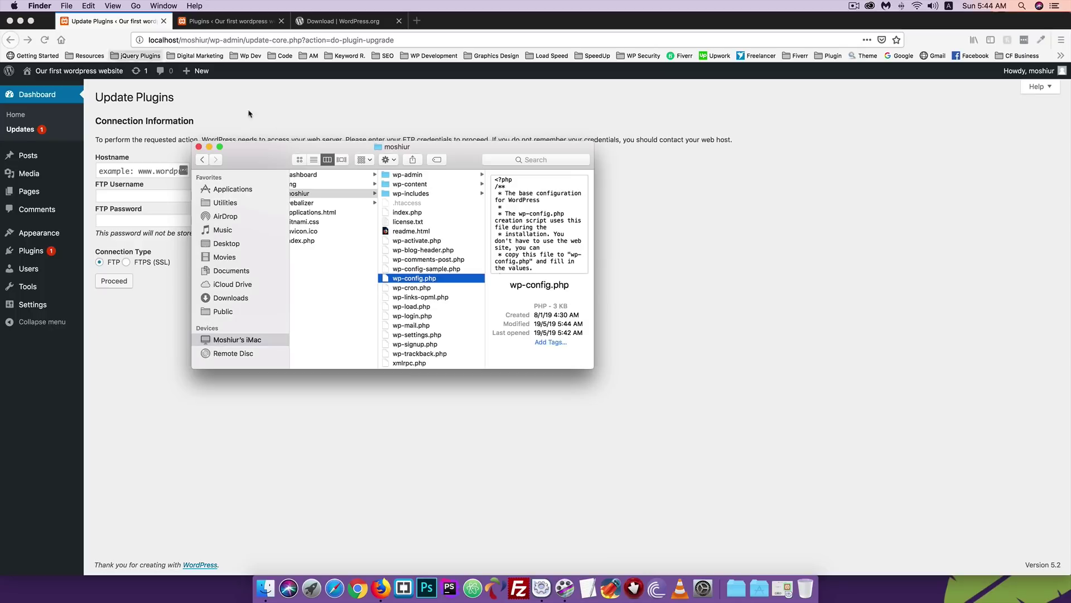
left_click(210, 147)
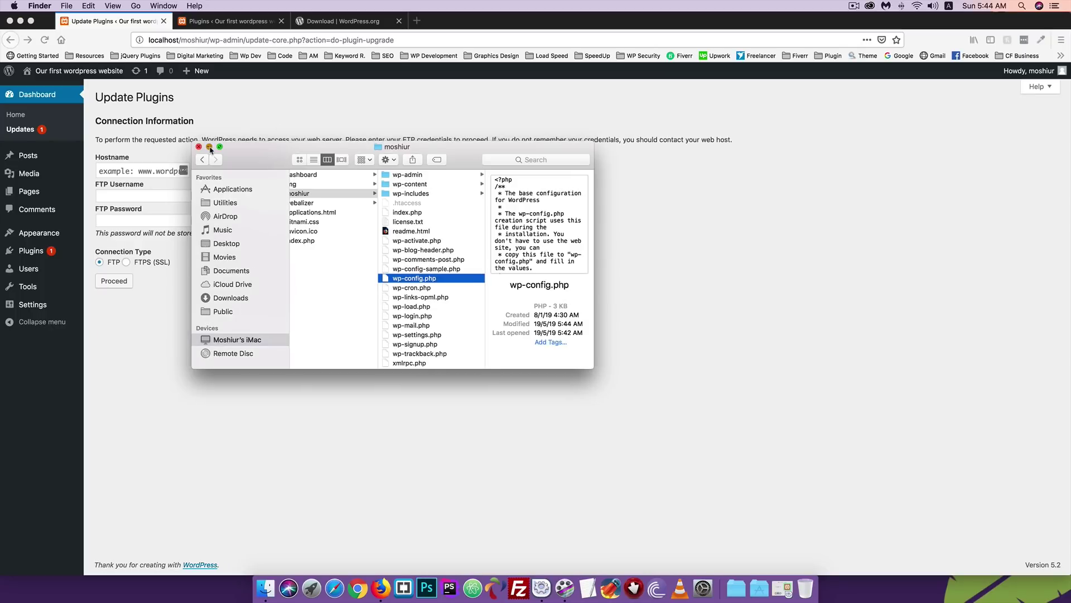
left_click(21, 131)
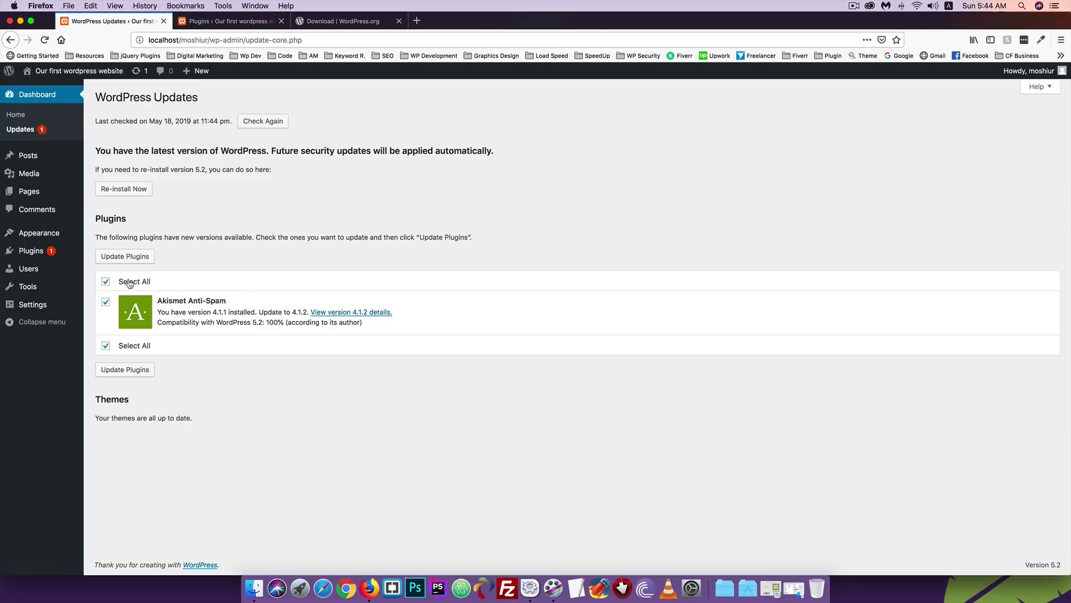
left_click(125, 258)
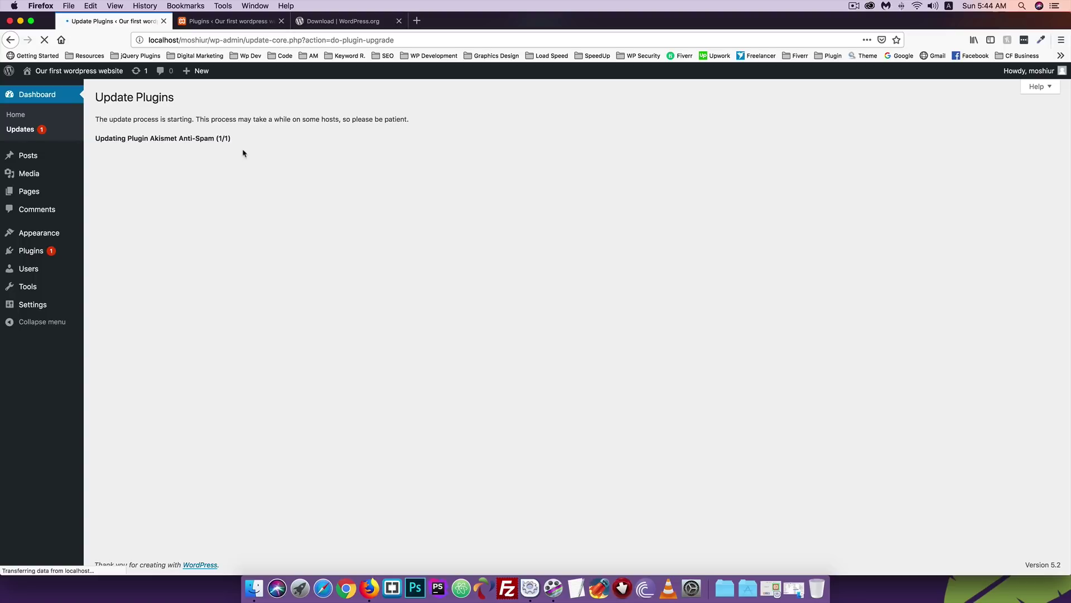
Reopen the WordPress Updates page, examine the installed themes in a new browser tab, and go back to check the theme update status
mouse_move(69, 232)
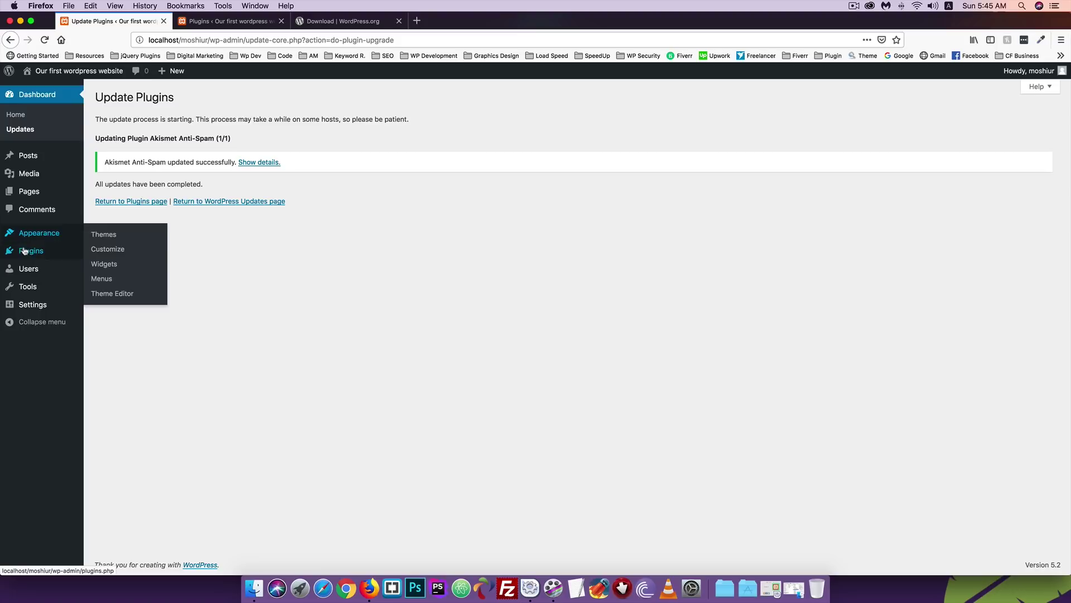
left_click(225, 203)
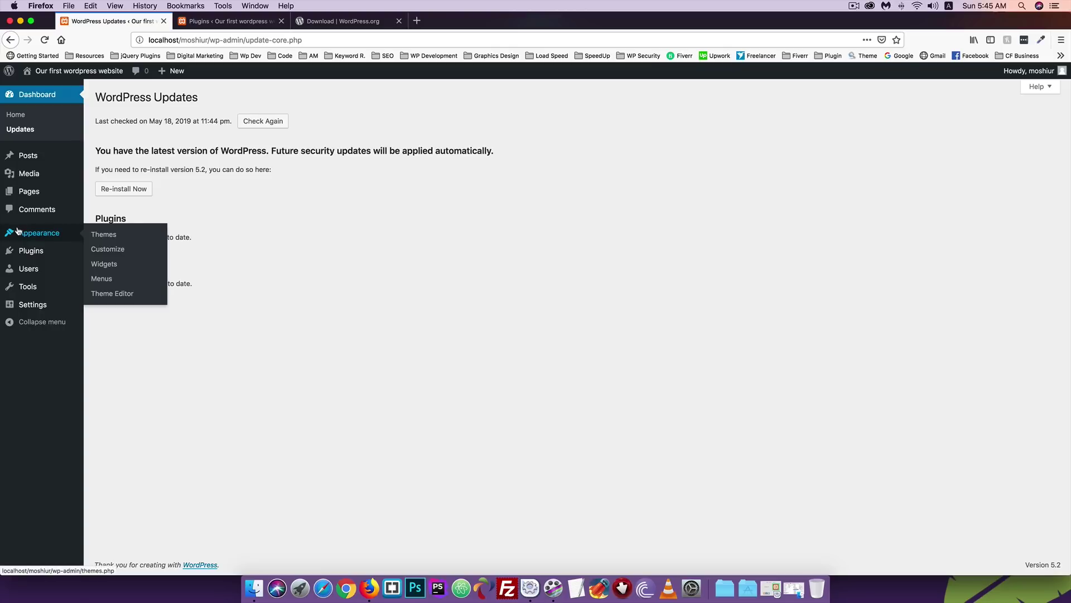
right_click(100, 239)
left_click(117, 245)
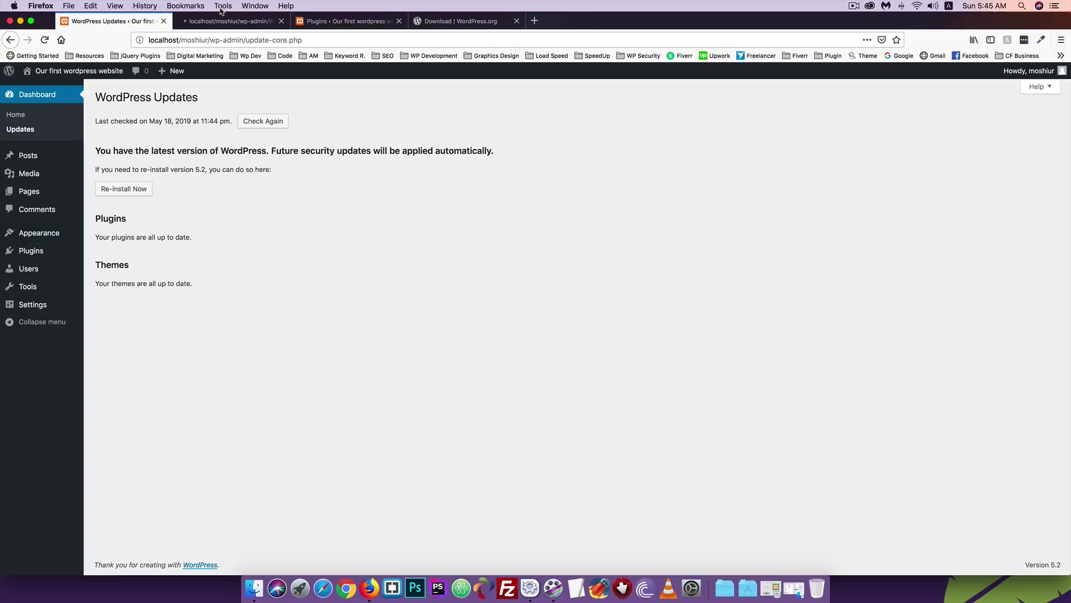
left_click(218, 22)
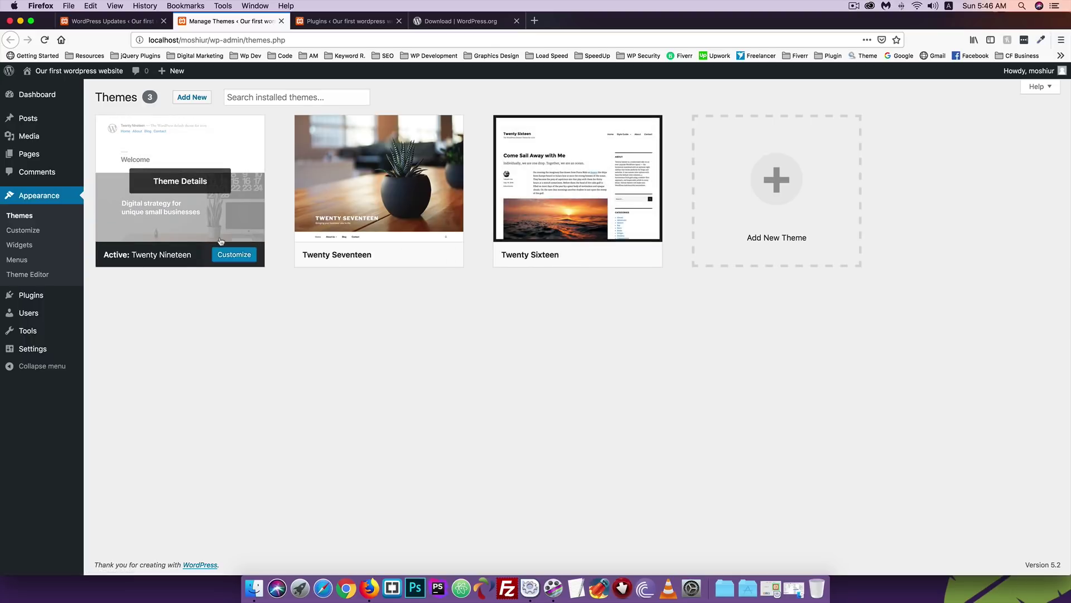
left_click(128, 22)
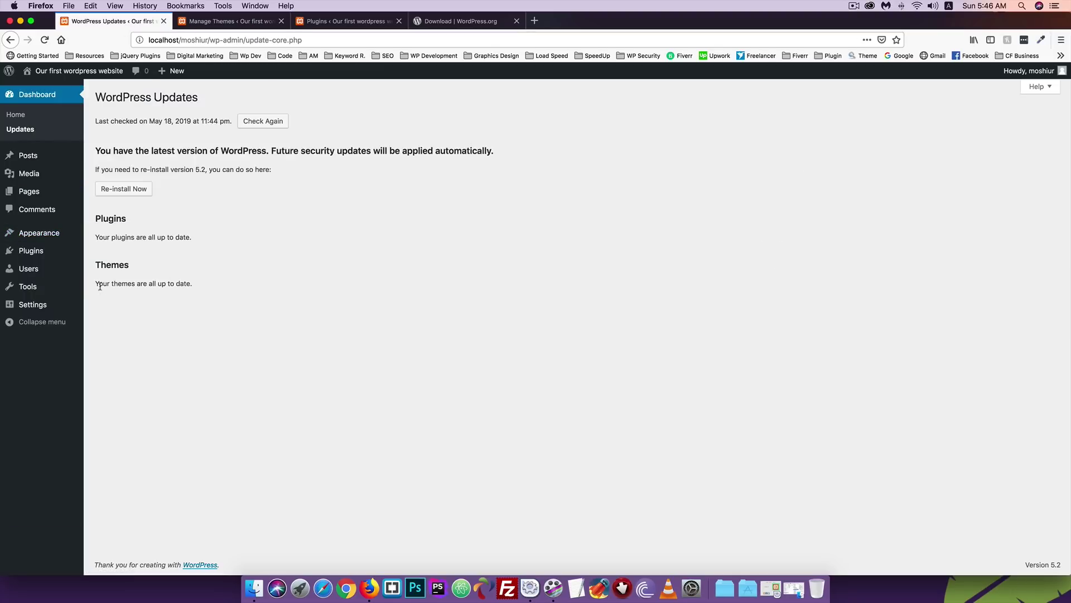